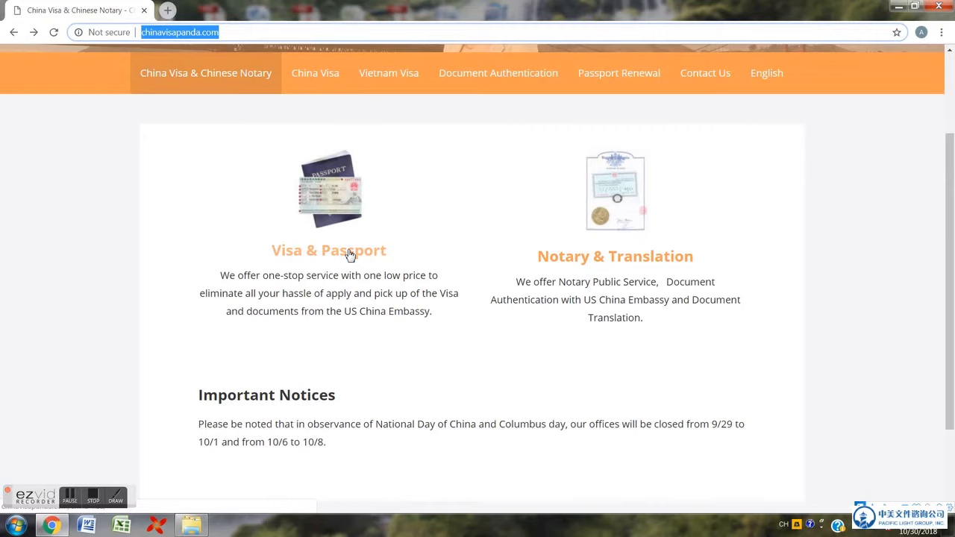
- Go to the China Visa page from the site's orange navigation bar
{"action": "left_click", "coordinate": [327, 207]}
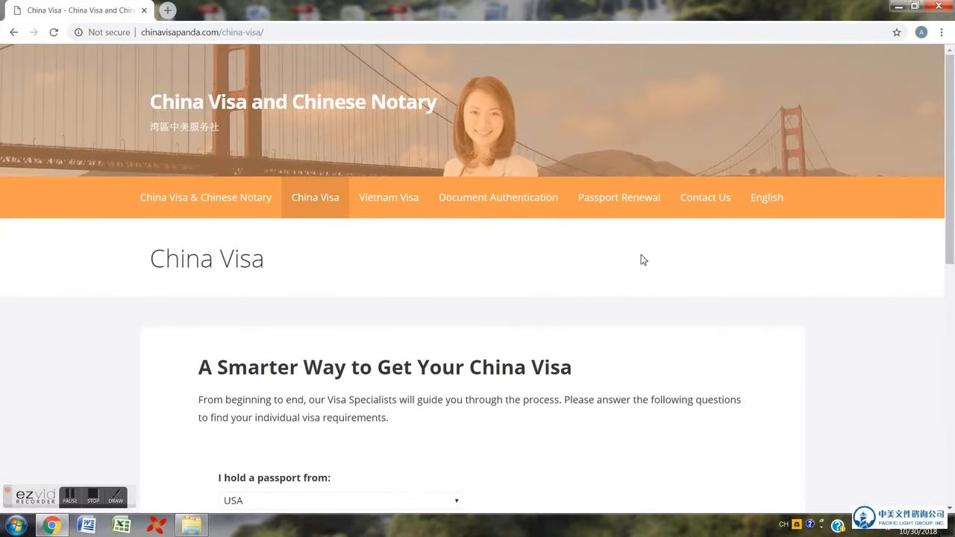
- Choose a USA passport, age 18 or older, and Tourist Visa (L Visa) in the questionnaire
{"action": "scroll", "coordinate": [642, 313], "scroll_direction": "down", "scroll_amount": 3}
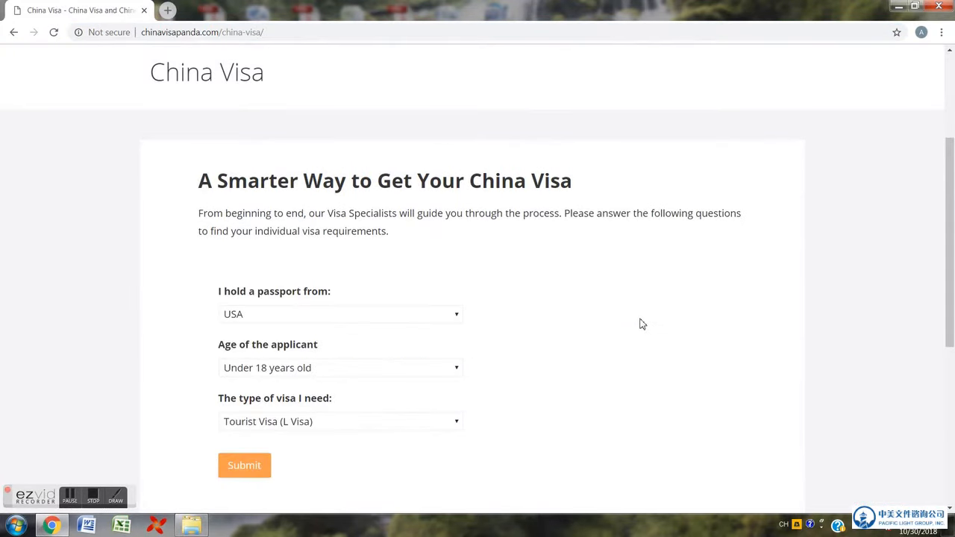
{"action": "scroll", "coordinate": [641, 324], "scroll_direction": "down", "scroll_amount": 2}
{"action": "scroll", "coordinate": [642, 324], "scroll_direction": "up", "scroll_amount": 2}
{"action": "left_click", "coordinate": [399, 319]}
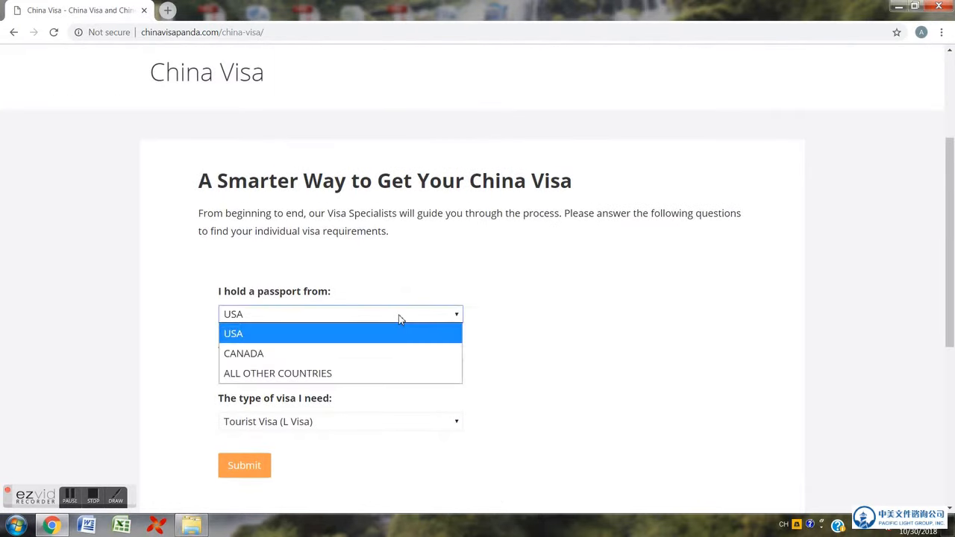
{"action": "left_click", "coordinate": [397, 337]}
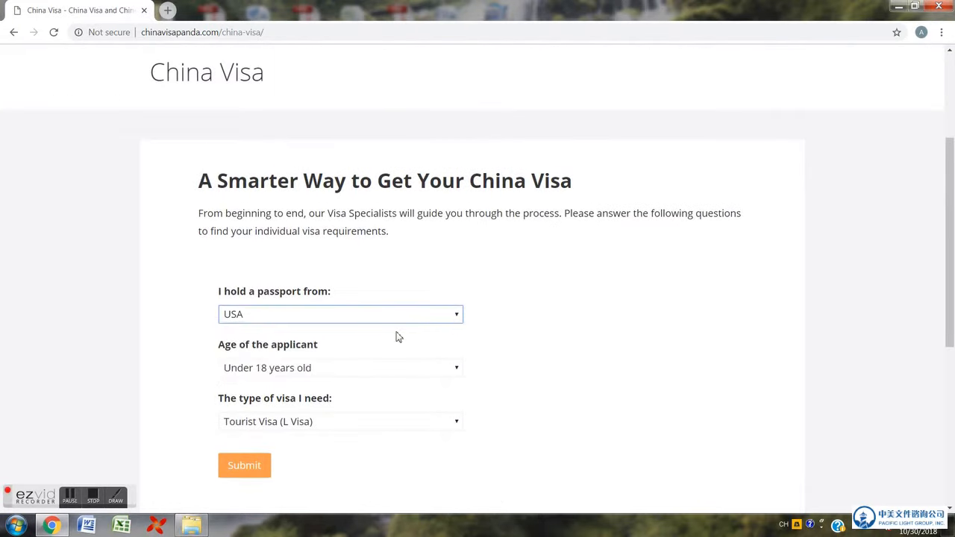
{"action": "left_click", "coordinate": [350, 372]}
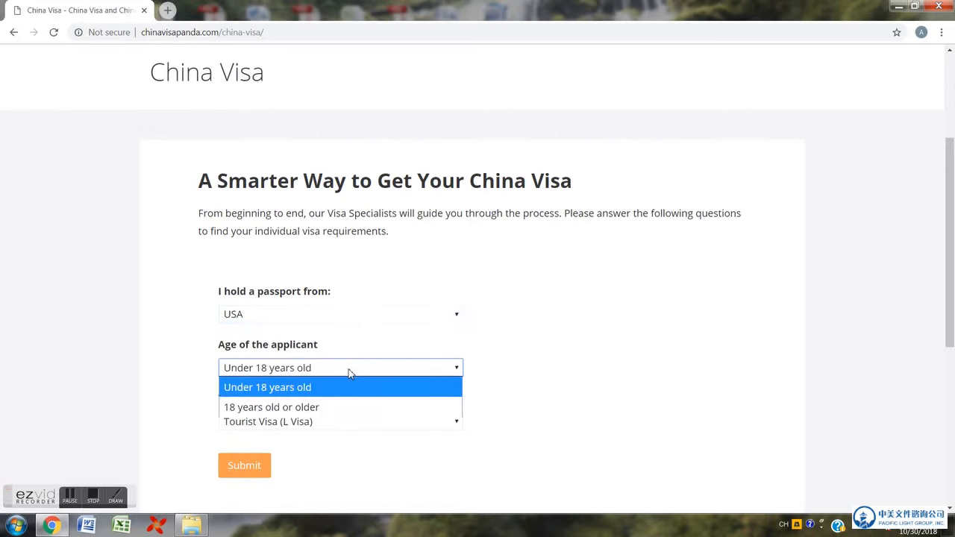
{"action": "left_click", "coordinate": [330, 409]}
{"action": "left_click", "coordinate": [319, 426]}
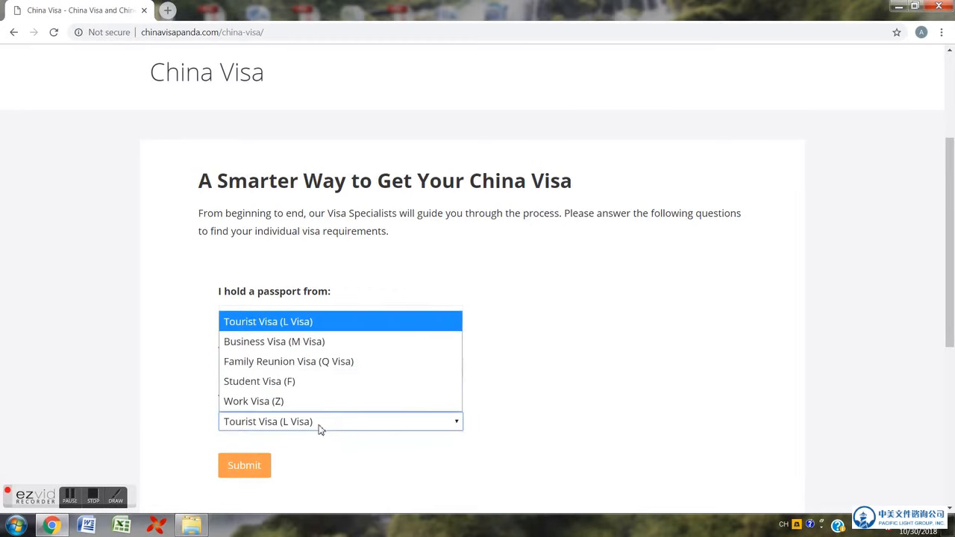
{"action": "left_click", "coordinate": [507, 321]}
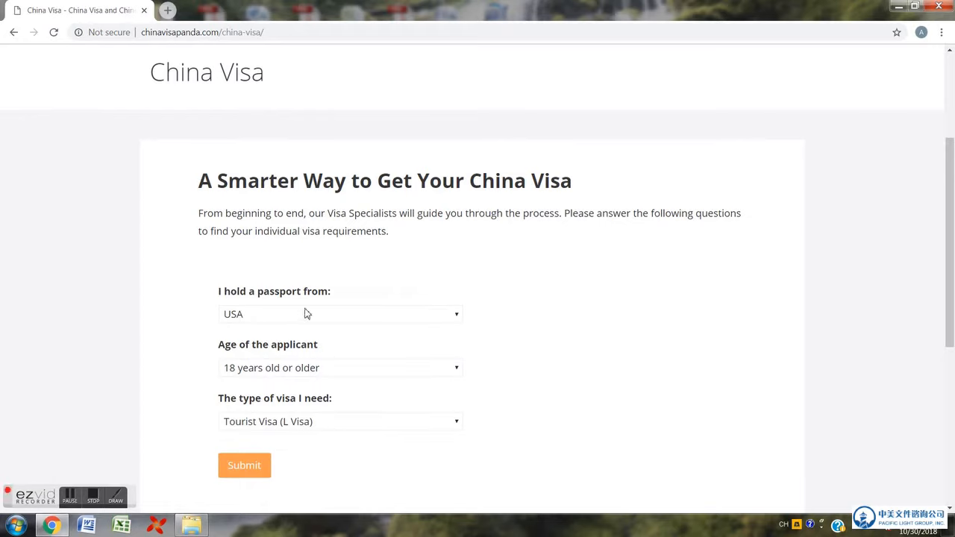
- Re-confirm USA, 18 or older and Tourist Visa (L Visa), then submit the questionnaire
{"action": "left_click", "coordinate": [304, 317]}
{"action": "left_click", "coordinate": [306, 335]}
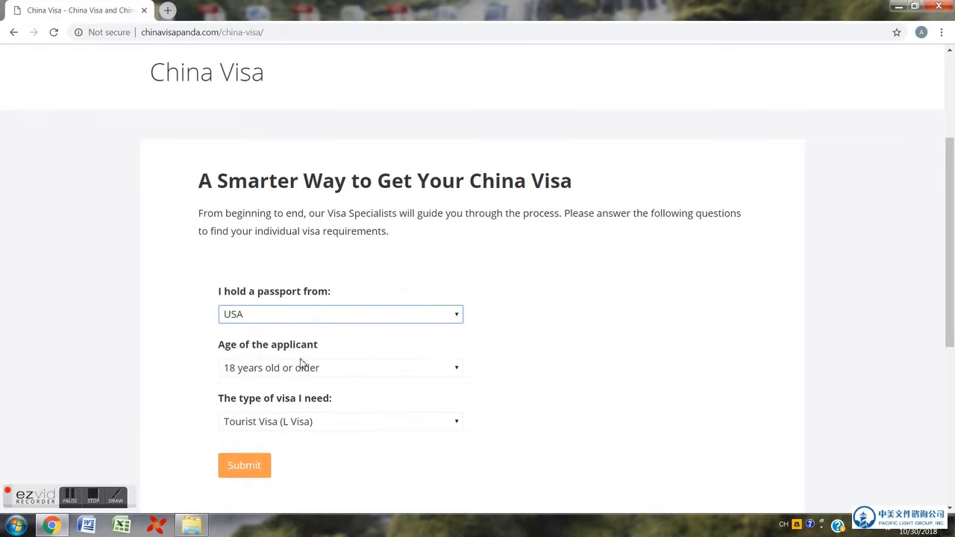
{"action": "left_click", "coordinate": [302, 367]}
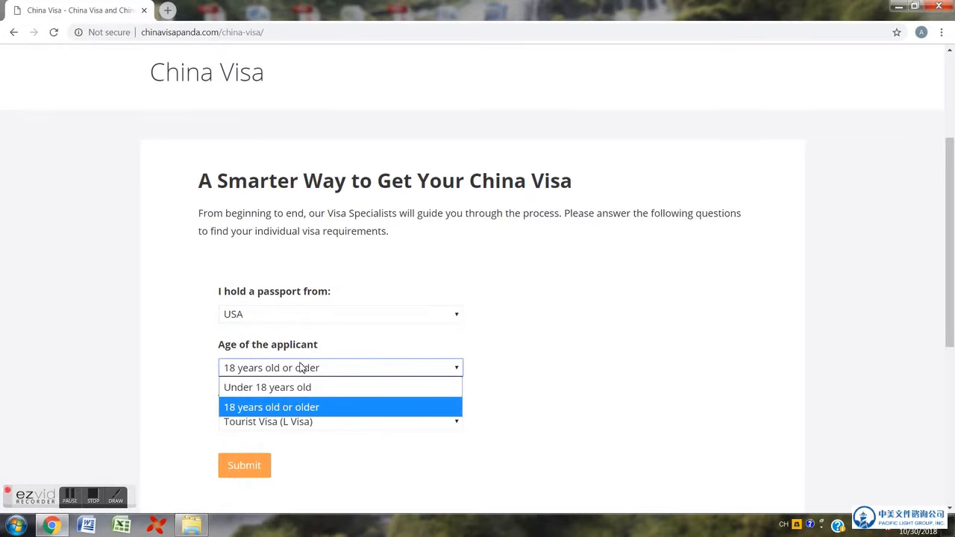
{"action": "left_click", "coordinate": [272, 407]}
{"action": "left_click", "coordinate": [286, 423]}
{"action": "left_click", "coordinate": [286, 423]}
{"action": "scroll", "coordinate": [587, 301], "scroll_direction": "down", "scroll_amount": 1}
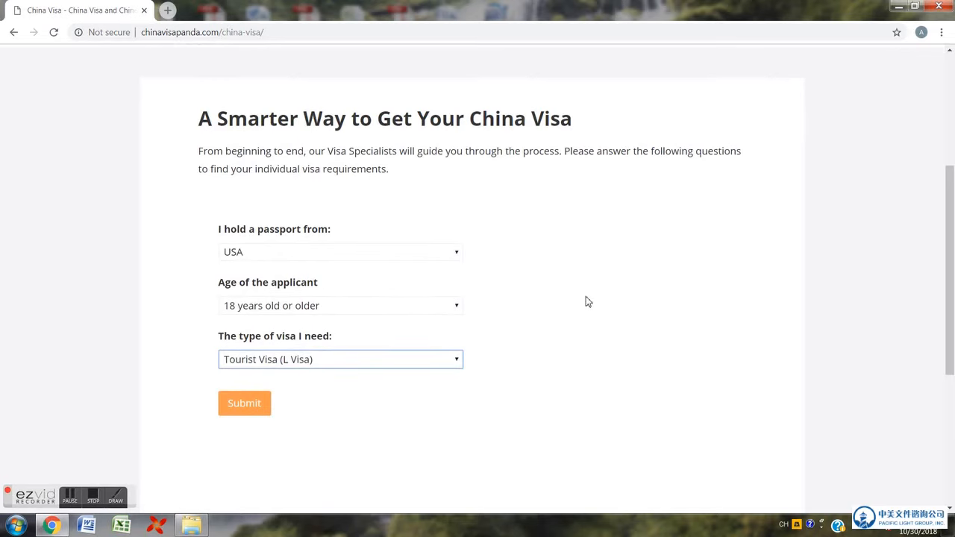
{"action": "left_click", "coordinate": [249, 405]}
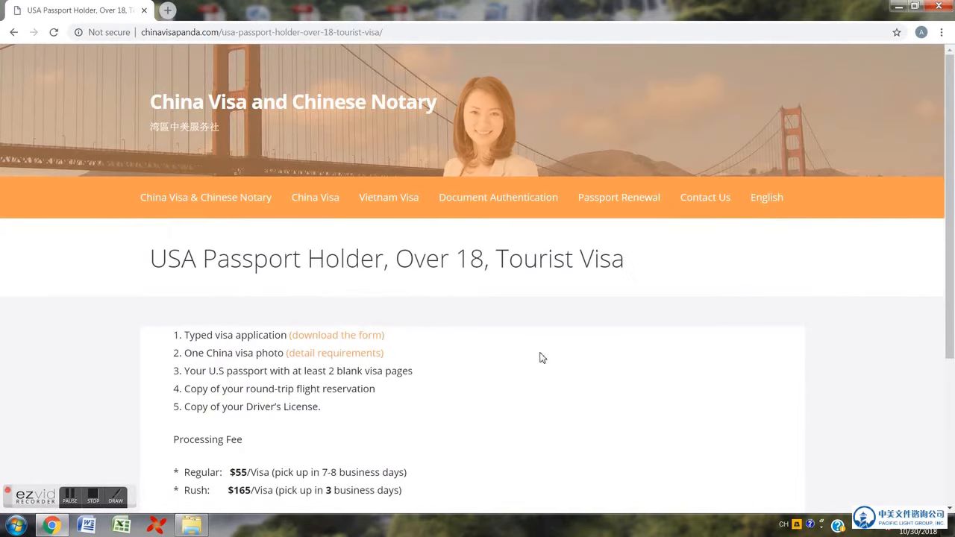
- Highlight each required document from visa photo to driver's license copy, then scroll to the fees
{"action": "scroll", "coordinate": [542, 358], "scroll_direction": "down", "scroll_amount": 2}
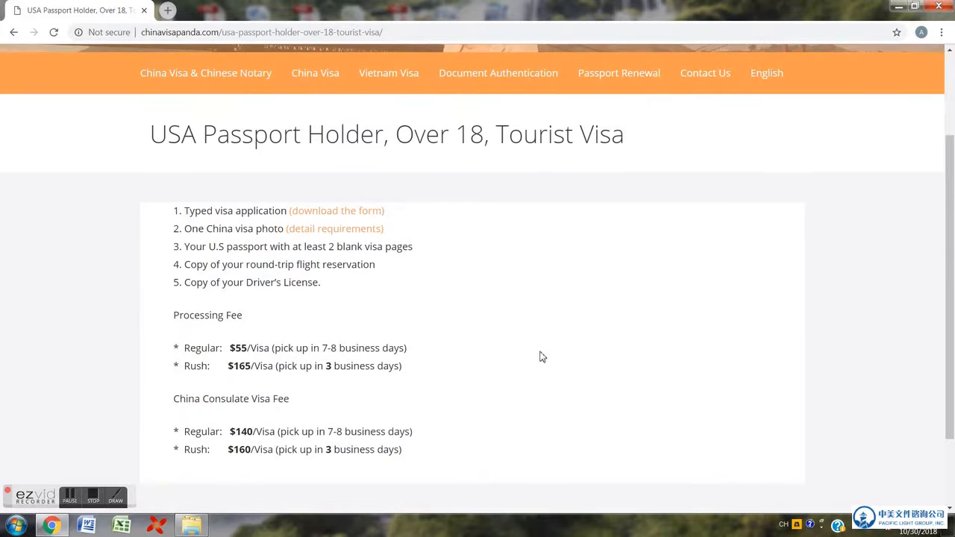
{"action": "left_click_drag", "start_coordinate": [396, 212], "coordinate": [182, 211]}
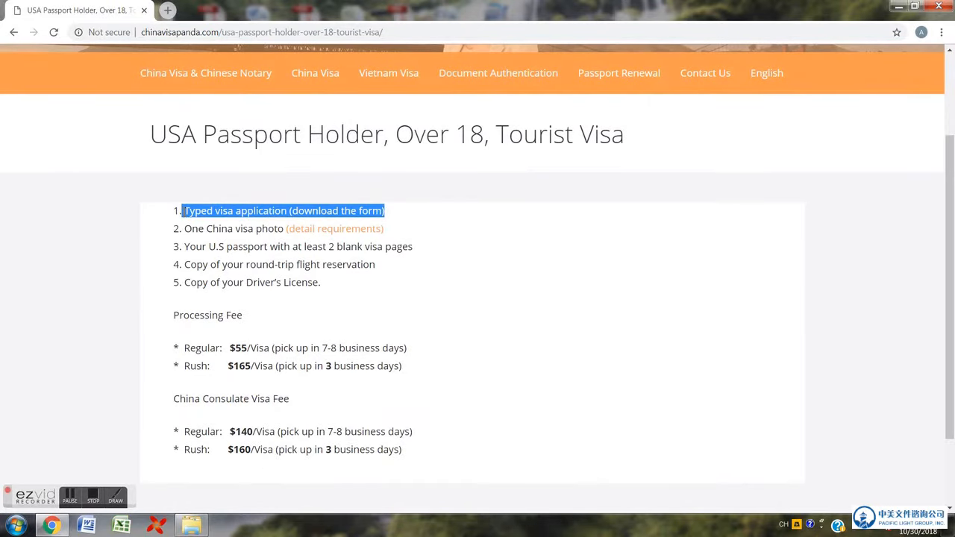
{"action": "left_click_drag", "start_coordinate": [401, 234], "coordinate": [186, 229]}
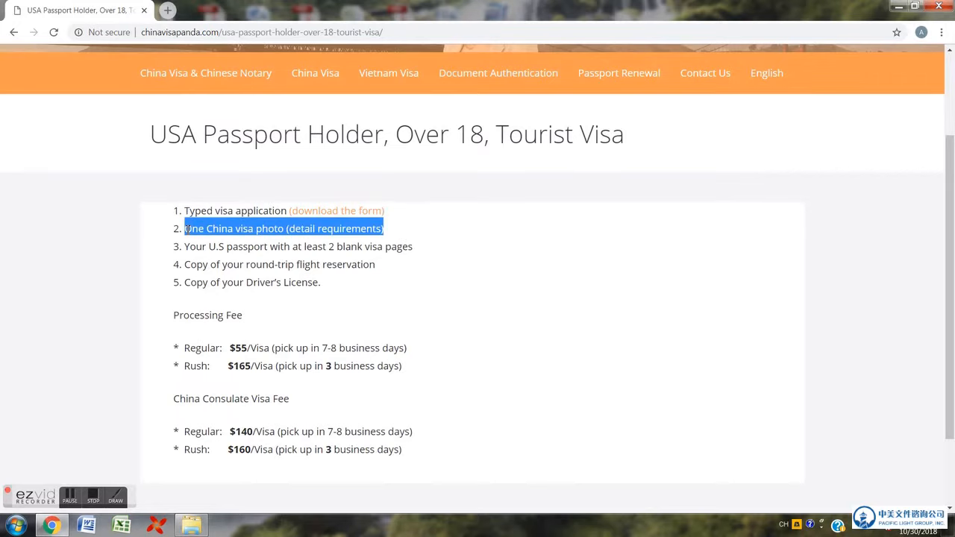
{"action": "left_click_drag", "start_coordinate": [415, 251], "coordinate": [183, 251]}
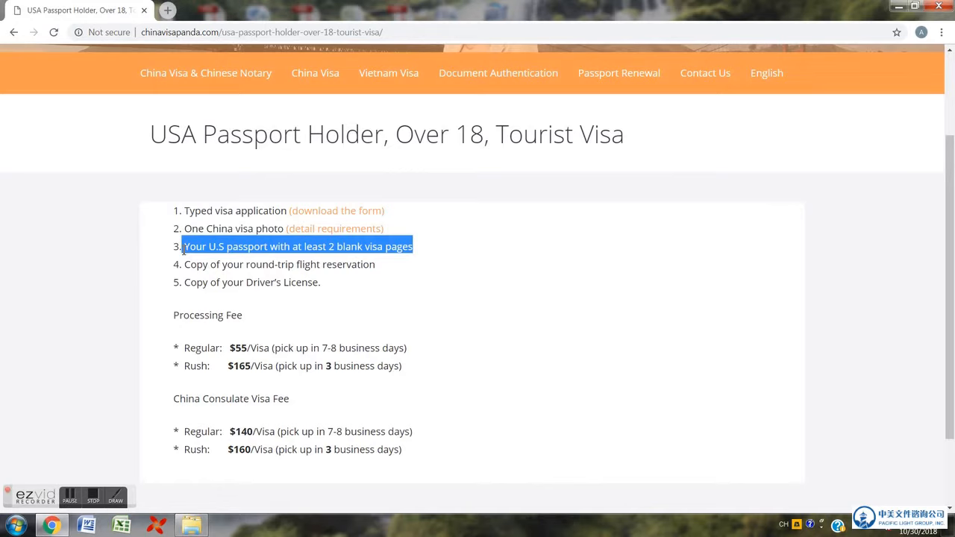
{"action": "left_click_drag", "start_coordinate": [397, 271], "coordinate": [187, 265]}
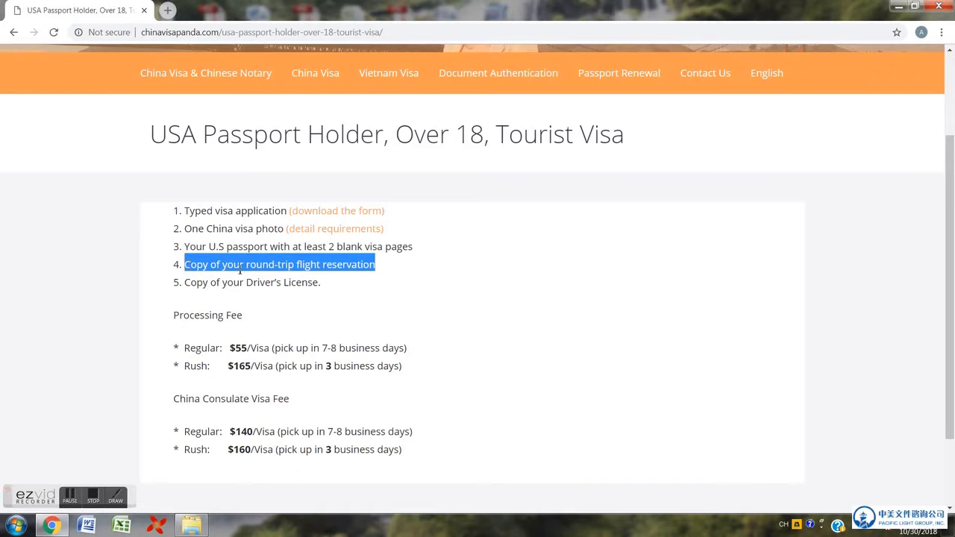
{"action": "left_click_drag", "start_coordinate": [328, 283], "coordinate": [192, 282]}
{"action": "right_click", "coordinate": [189, 281]}
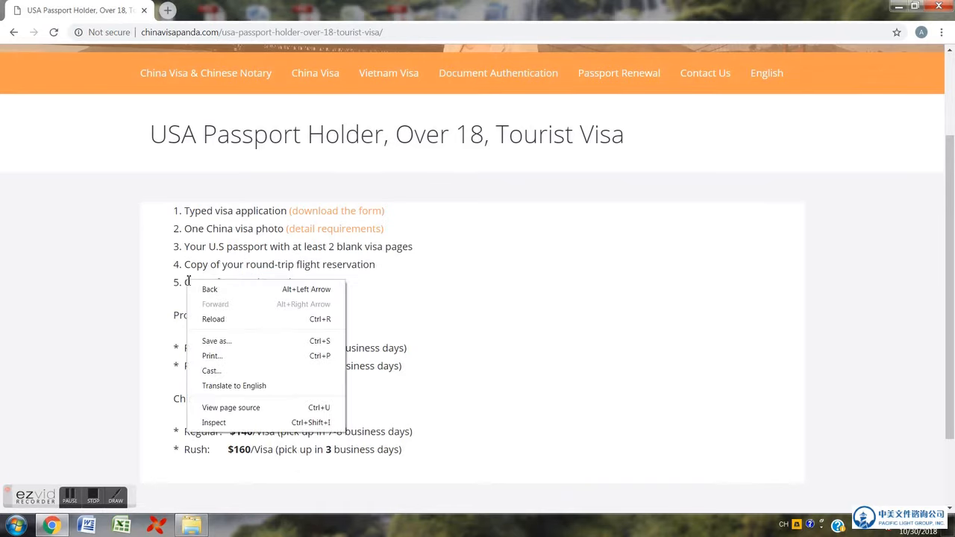
{"action": "left_click", "coordinate": [382, 283]}
{"action": "left_click_drag", "start_coordinate": [346, 292], "coordinate": [187, 281]}
{"action": "left_click", "coordinate": [373, 293]}
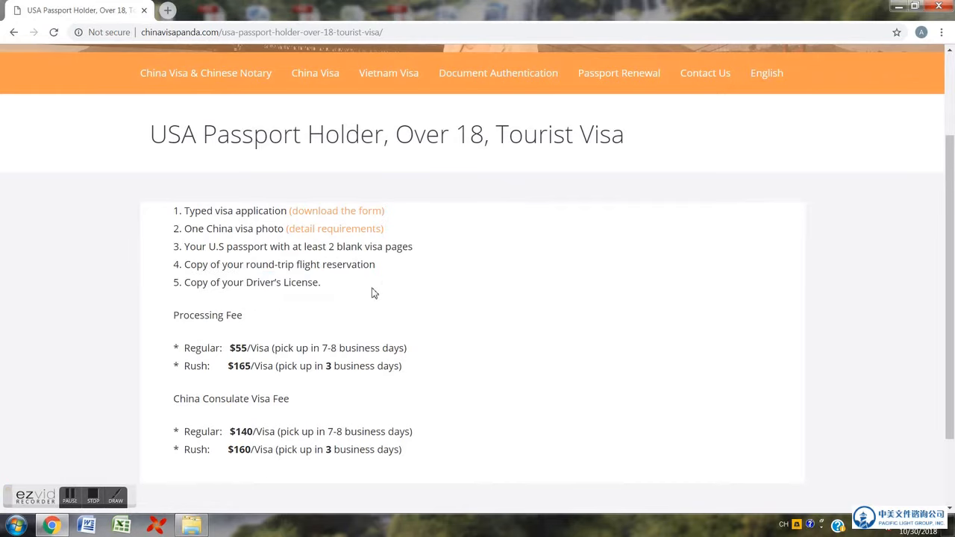
{"action": "scroll", "coordinate": [374, 293], "scroll_direction": "down", "scroll_amount": 1}
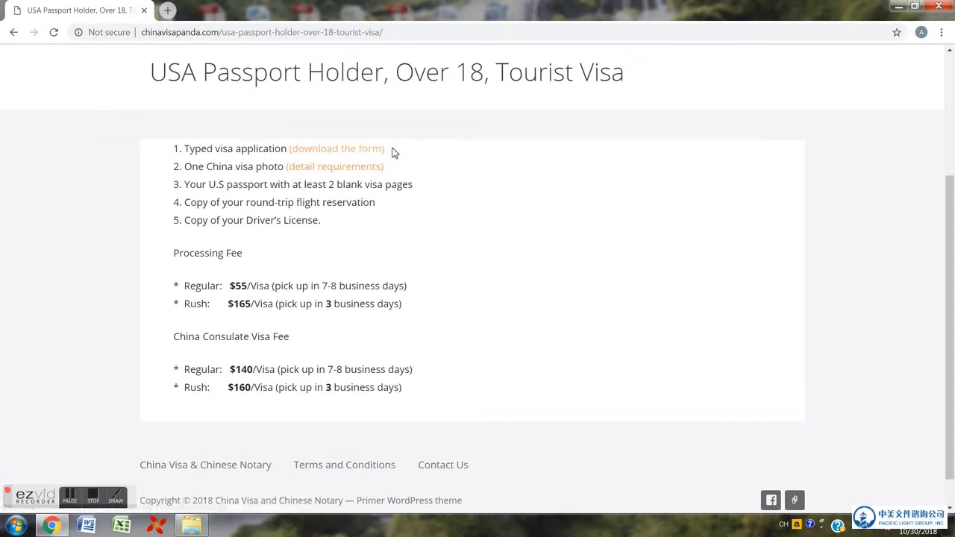
- Open the visa application form PDF in Chrome's viewer
{"action": "left_click", "coordinate": [335, 152]}
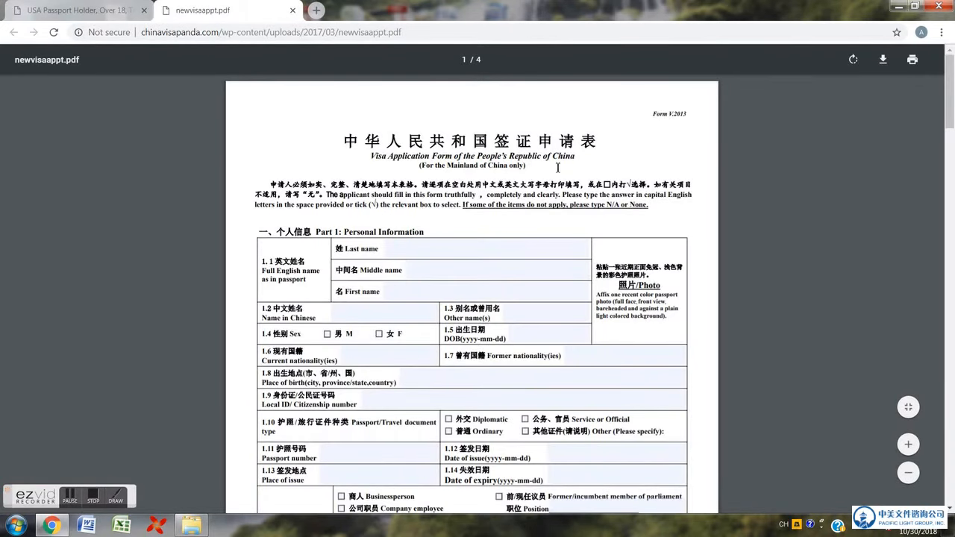
{"action": "left_click_drag", "start_coordinate": [664, 114], "coordinate": [692, 114]}
{"action": "left_click", "coordinate": [463, 251]}
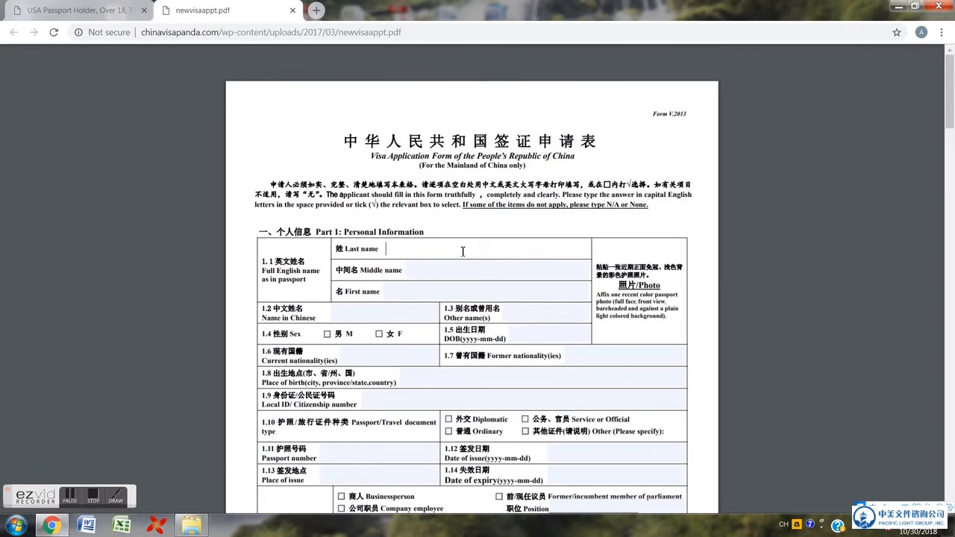
{"action": "type", "text": "de"}
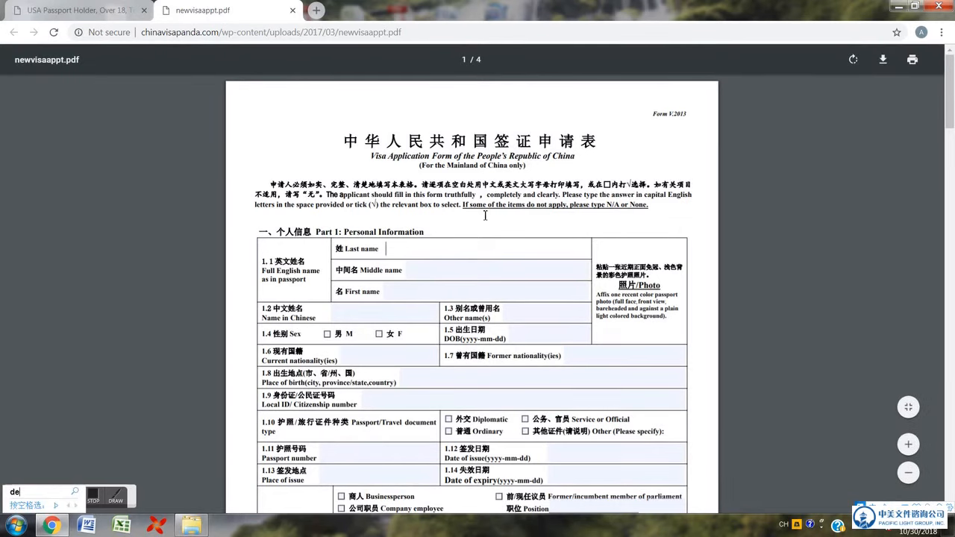
{"action": "key", "text": "Escape"}
{"action": "scroll", "coordinate": [485, 215], "scroll_direction": "down", "scroll_amount": 1}
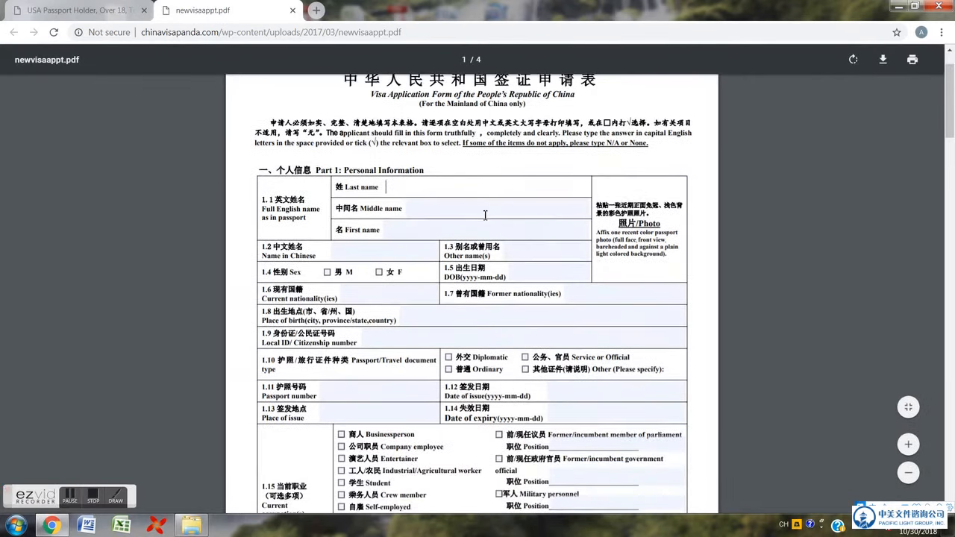
- Fill Name in Chinese and Other name(s) with NA and Current nationality with USA
{"action": "left_click", "coordinate": [376, 258]}
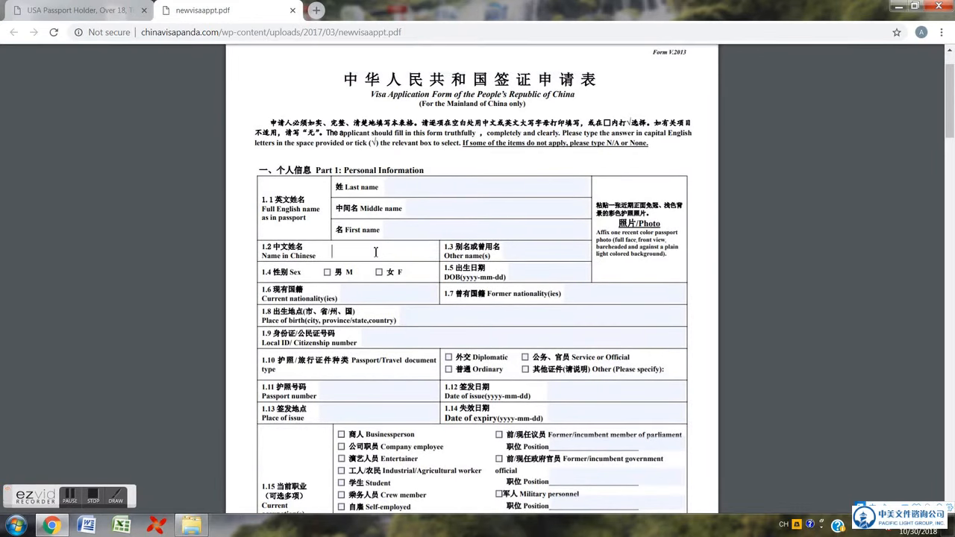
{"action": "type", "text": "M"}
{"action": "key", "text": "BackSpace"}
{"action": "type", "text": "NA"}
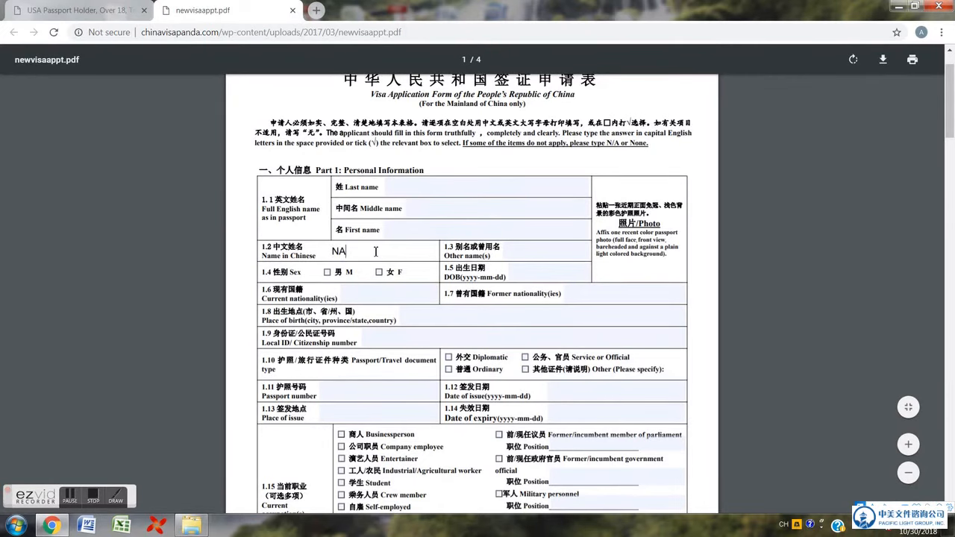
{"action": "left_click", "coordinate": [536, 257]}
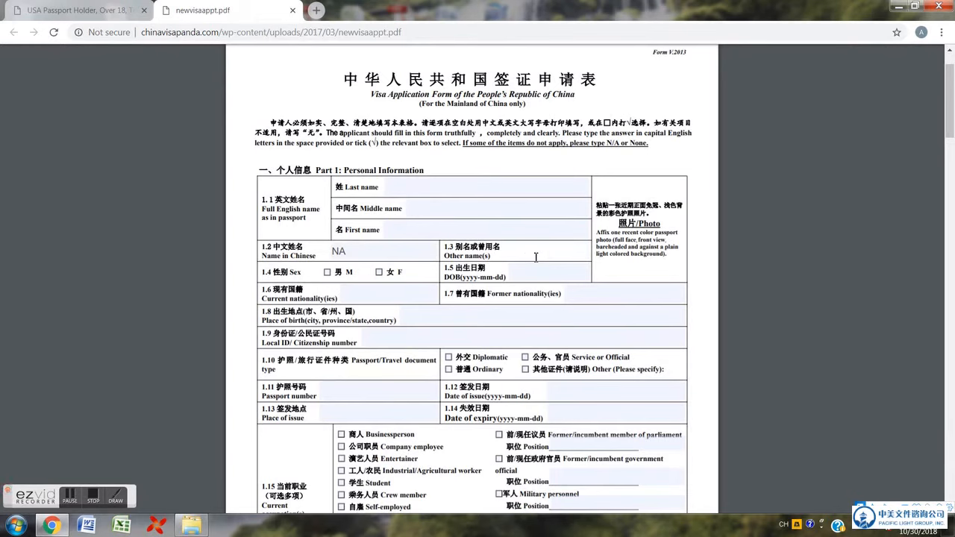
{"action": "type", "text": "NA"}
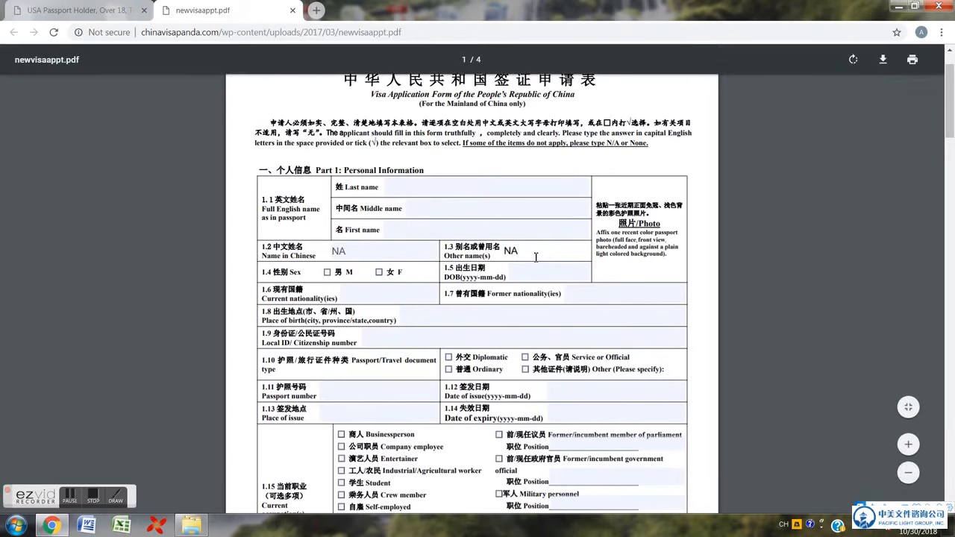
{"action": "left_click", "coordinate": [340, 298]}
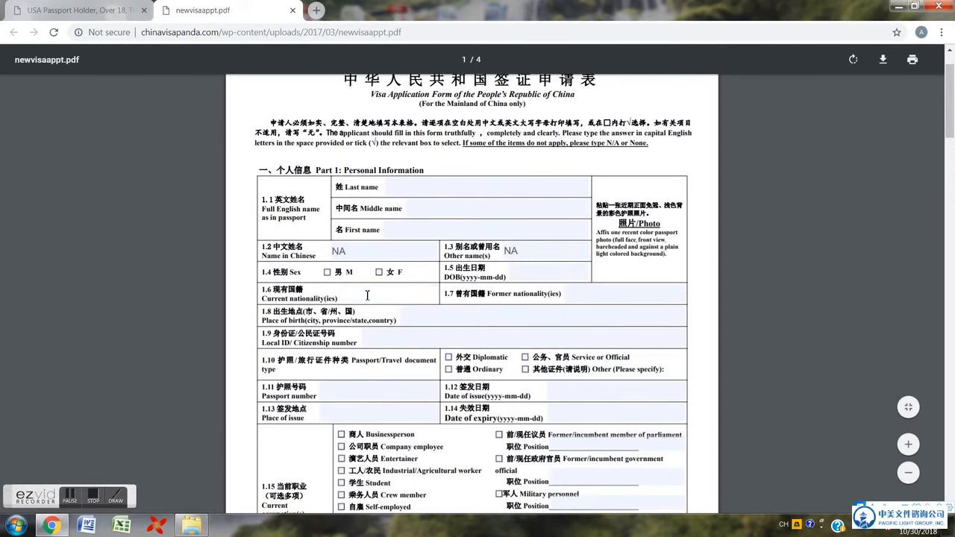
{"action": "type", "text": "USA"}
{"action": "left_click", "coordinate": [569, 293]}
{"action": "scroll", "coordinate": [576, 285], "scroll_direction": "down", "scroll_amount": 2}
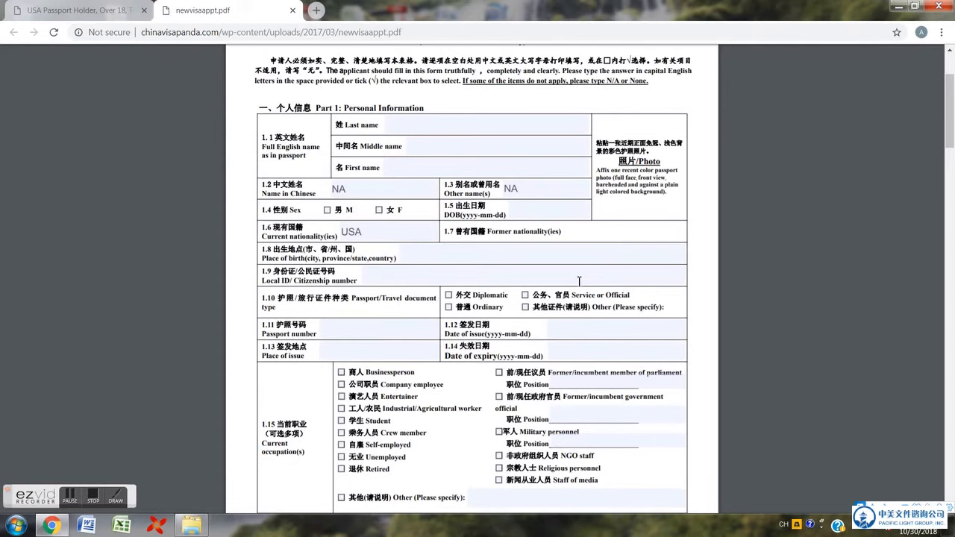
- Enter NA as former nationality and a driver's license number as the Local ID
{"action": "type", "text": "NA"}
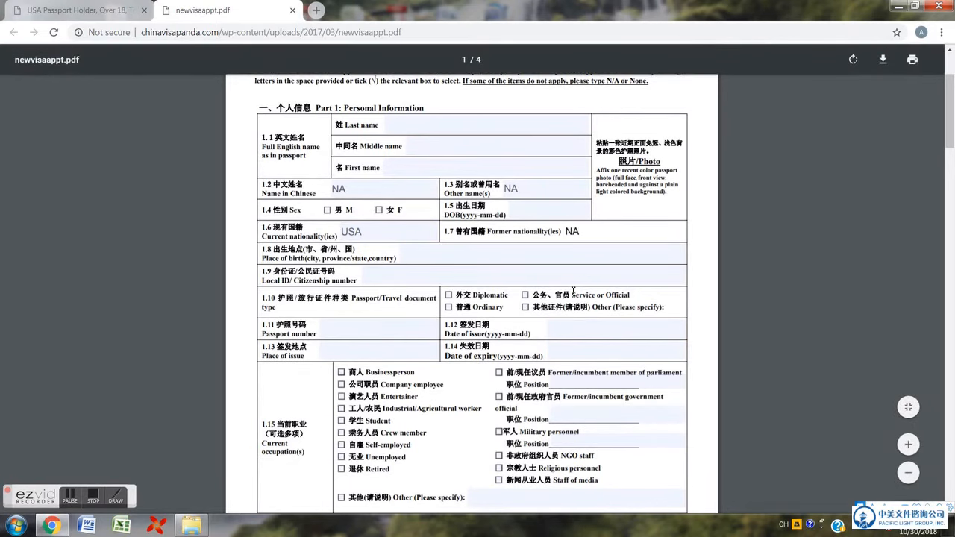
{"action": "scroll", "coordinate": [574, 291], "scroll_direction": "down", "scroll_amount": 1}
{"action": "left_click", "coordinate": [499, 196]}
{"action": "left_click", "coordinate": [457, 217]}
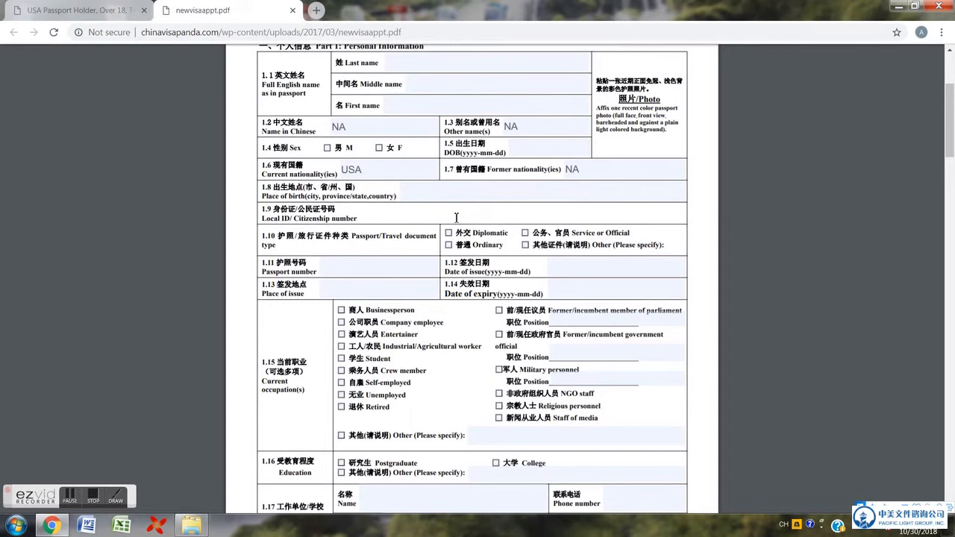
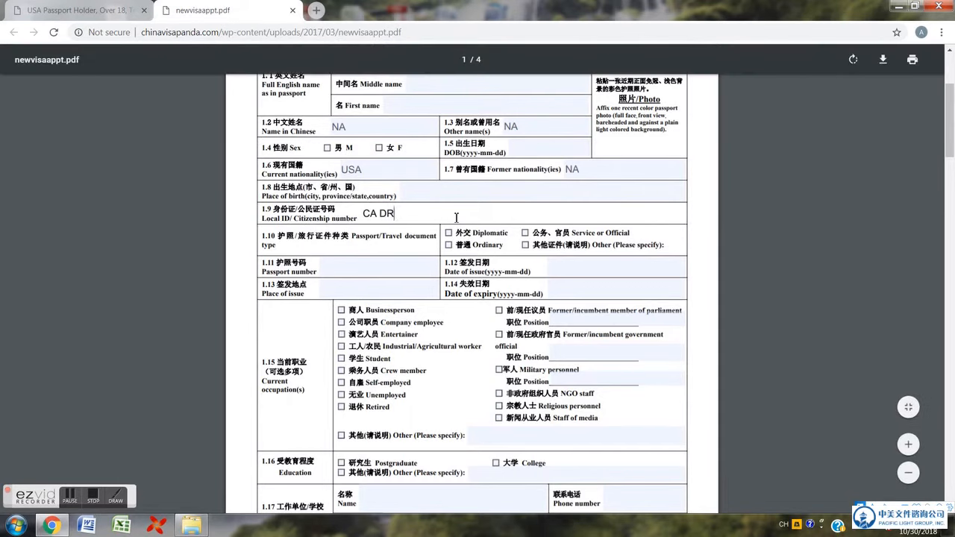
- Enter USA as the passport's place of issue
{"action": "left_click", "coordinate": [403, 272]}
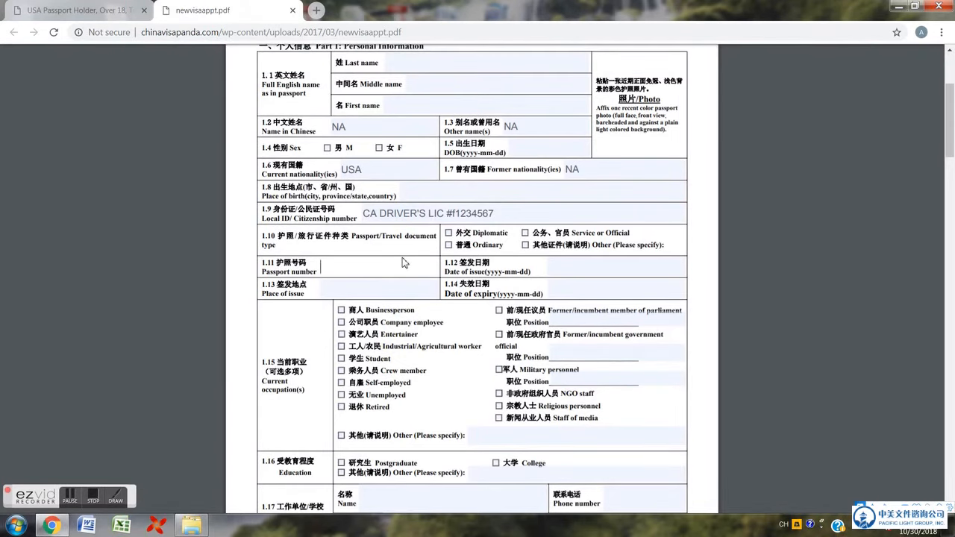
{"action": "left_click", "coordinate": [393, 284]}
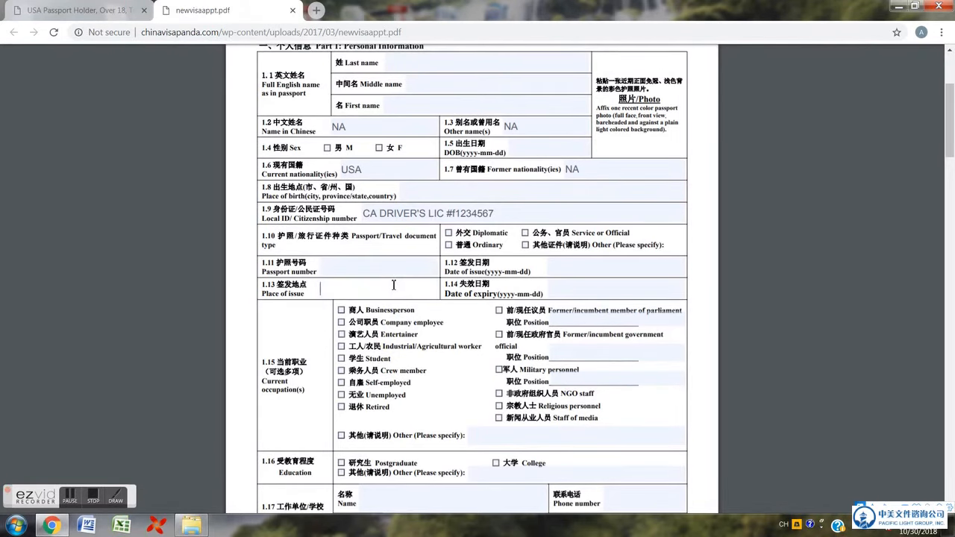
{"action": "type", "text": "USA"}
{"action": "left_click", "coordinate": [587, 268]}
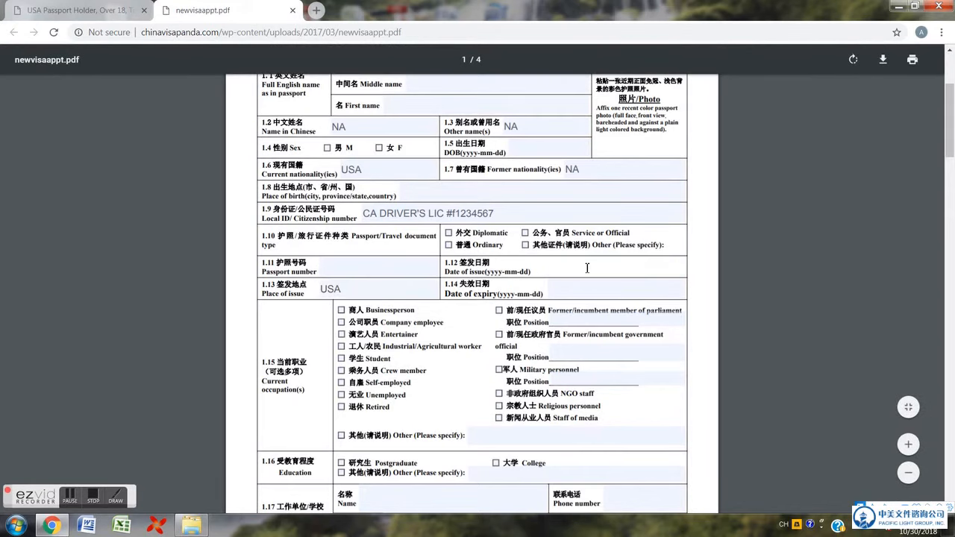
{"action": "left_click", "coordinate": [588, 294]}
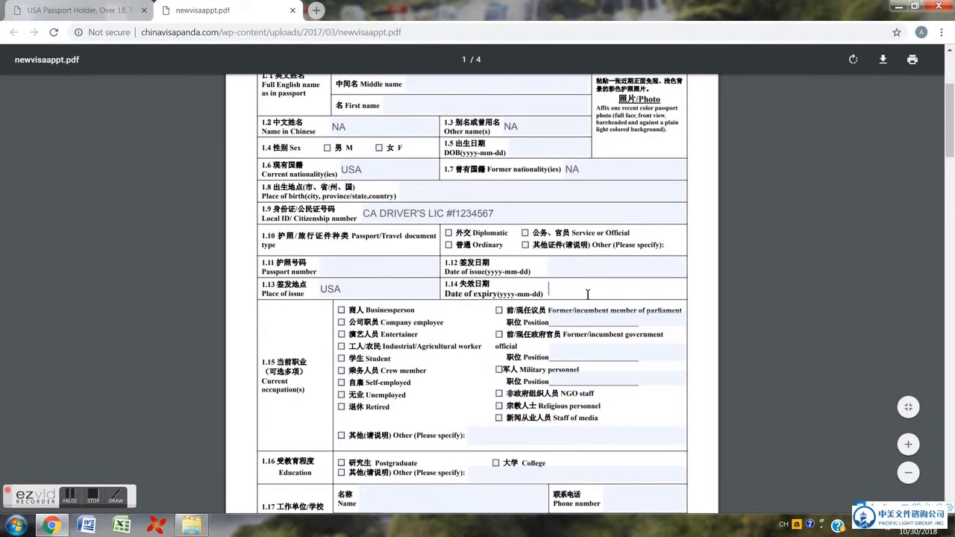
{"action": "scroll", "coordinate": [588, 294], "scroll_direction": "down", "scroll_amount": 1}
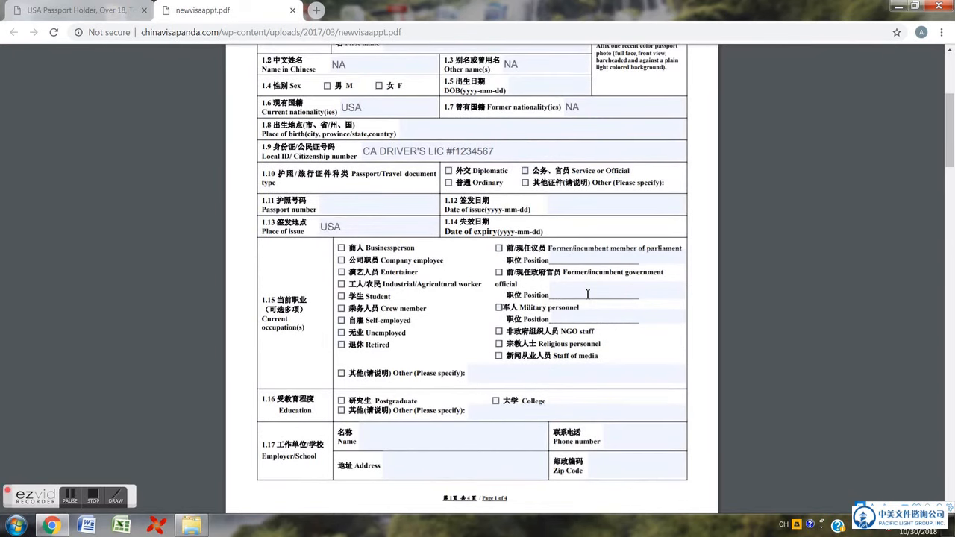
{"action": "scroll", "coordinate": [587, 294], "scroll_direction": "down", "scroll_amount": 1}
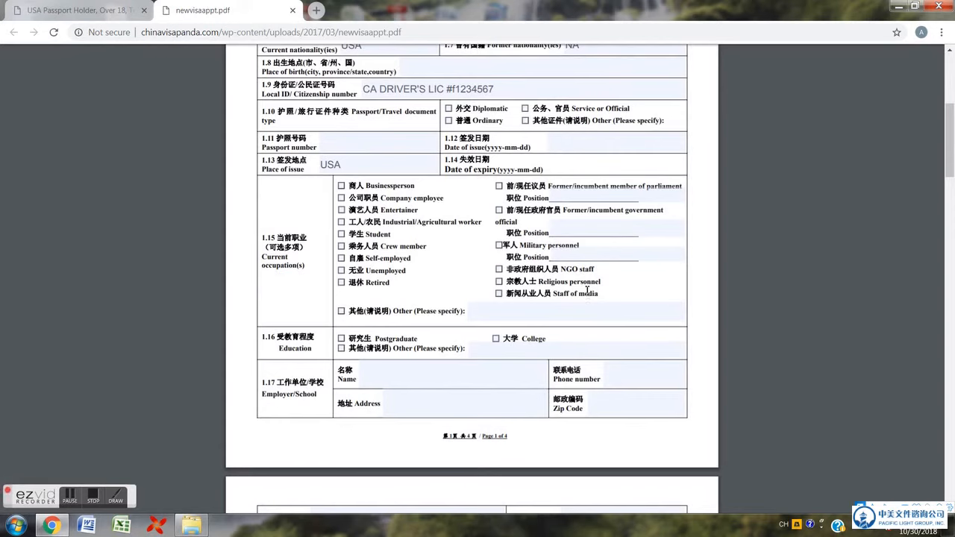
{"action": "left_click", "coordinate": [341, 198]}
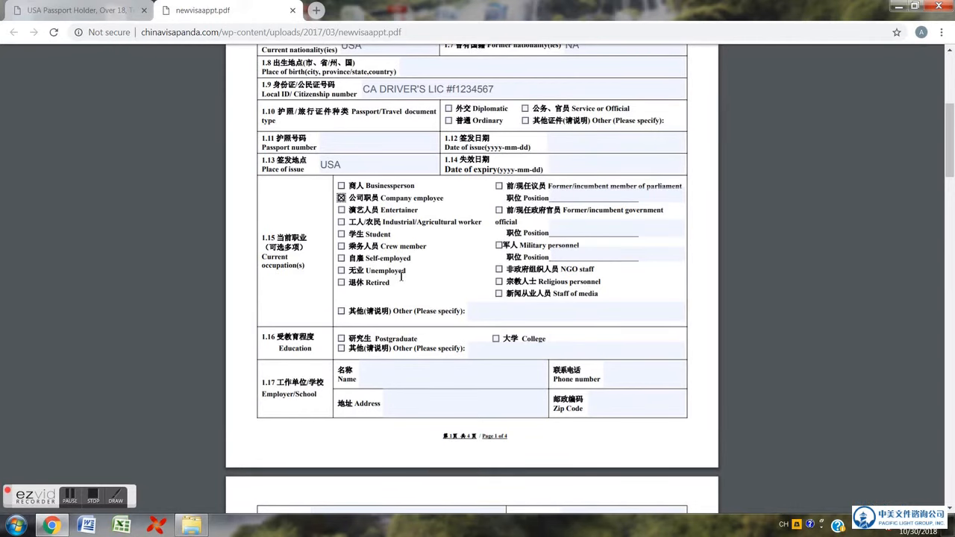
{"action": "scroll", "coordinate": [410, 320], "scroll_direction": "down", "scroll_amount": 2}
{"action": "left_click", "coordinate": [409, 320]}
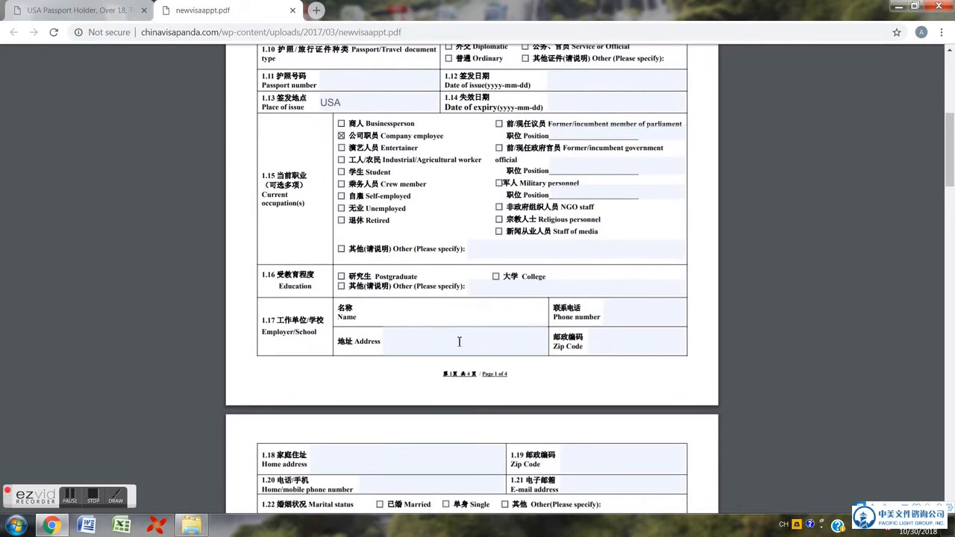
{"action": "left_click", "coordinate": [455, 318]}
{"action": "left_click", "coordinate": [343, 135]}
{"action": "left_click", "coordinate": [342, 172]}
{"action": "left_click", "coordinate": [406, 308]}
{"action": "left_click", "coordinate": [413, 339]}
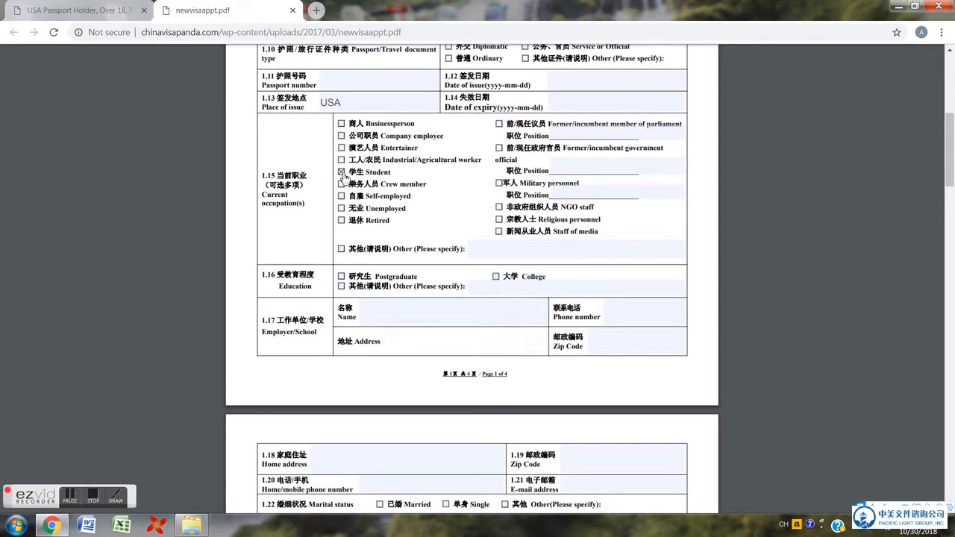
{"action": "left_click", "coordinate": [341, 135]}
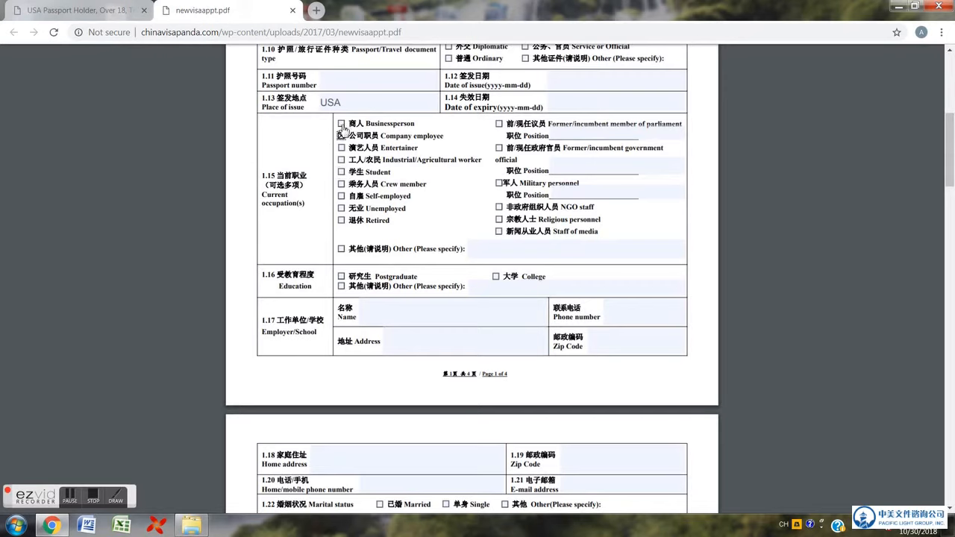
{"action": "left_click", "coordinate": [342, 125]}
{"action": "left_click", "coordinate": [342, 125]}
{"action": "left_click", "coordinate": [445, 341]}
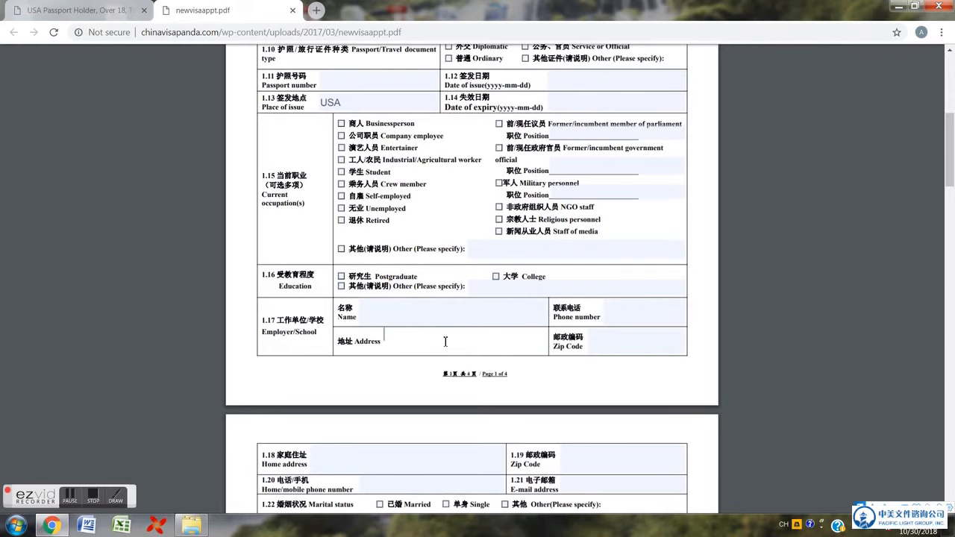
{"action": "scroll", "coordinate": [445, 341], "scroll_direction": "down", "scroll_amount": 1}
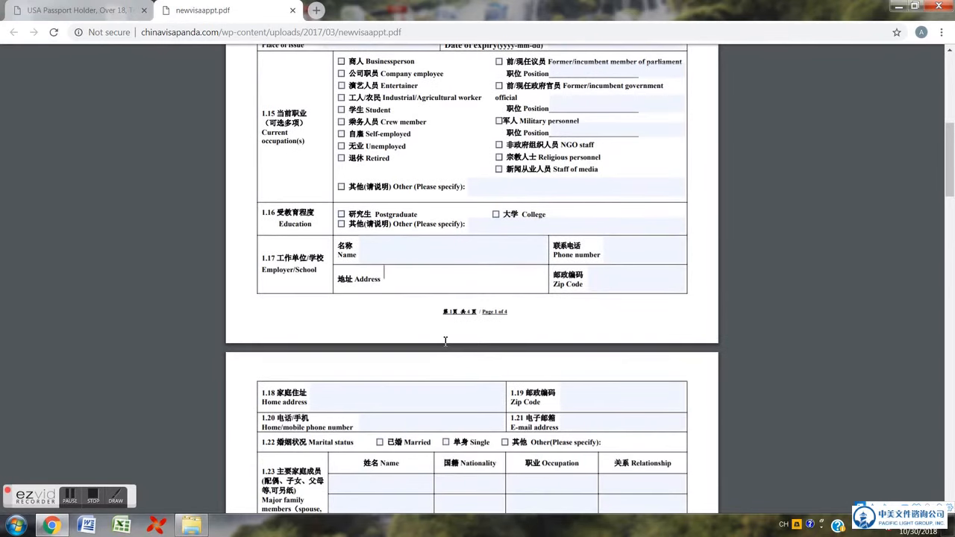
- Step through the home address, zip code, phone, e-mail and marital status items on page 2
{"action": "scroll", "coordinate": [447, 350], "scroll_direction": "down", "scroll_amount": 1}
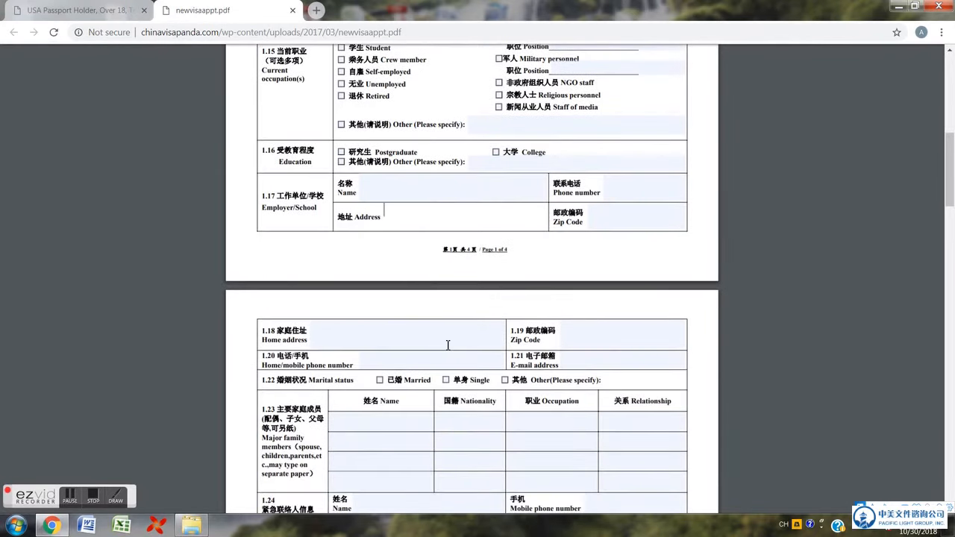
{"action": "scroll", "coordinate": [447, 351], "scroll_direction": "down", "scroll_amount": 2}
{"action": "left_click", "coordinate": [380, 207]}
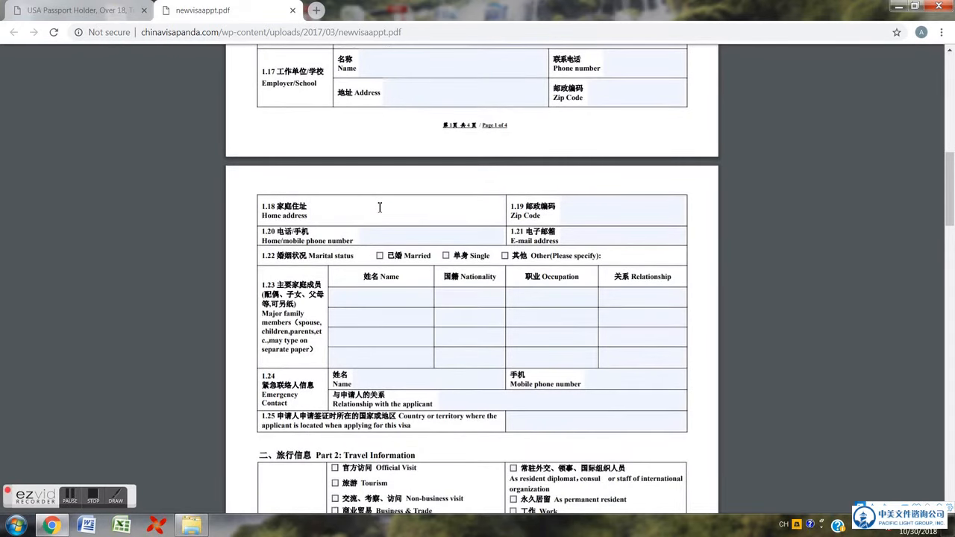
{"action": "left_click", "coordinate": [662, 217]}
{"action": "left_click", "coordinate": [459, 238]}
{"action": "left_click", "coordinate": [638, 237]}
{"action": "scroll", "coordinate": [638, 246], "scroll_direction": "down", "scroll_amount": 2}
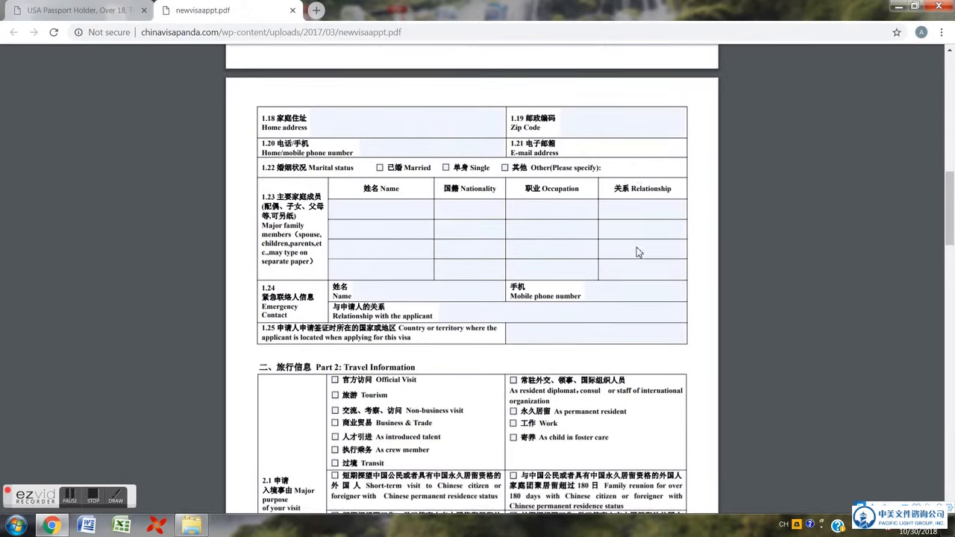
{"action": "scroll", "coordinate": [636, 252], "scroll_direction": "down", "scroll_amount": 1}
{"action": "left_click_drag", "start_coordinate": [308, 132], "coordinate": [350, 135]}
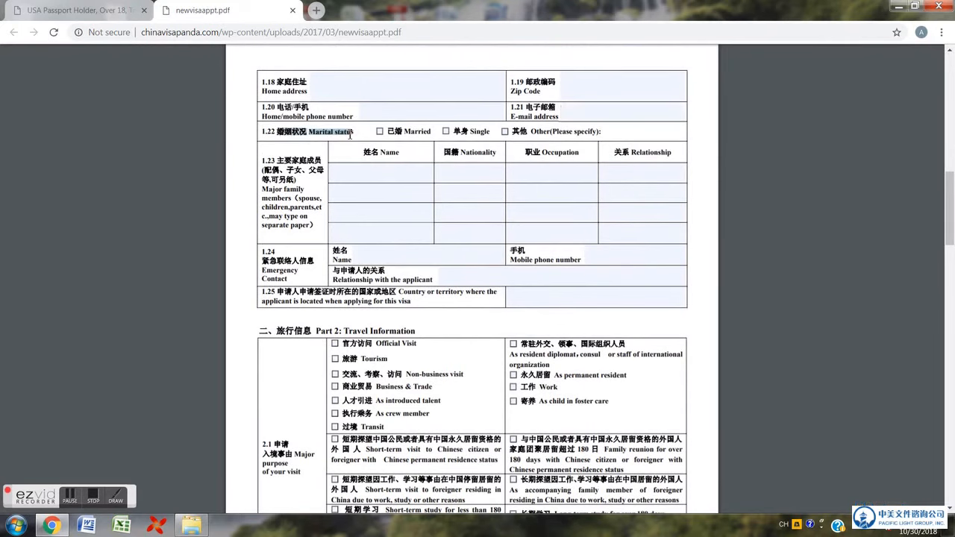
{"action": "scroll", "coordinate": [386, 187], "scroll_direction": "down", "scroll_amount": 3}
{"action": "scroll", "coordinate": [386, 186], "scroll_direction": "up", "scroll_amount": 3}
- Skip the family and emergency contact fields and enter USA for item 1.25
{"action": "left_click", "coordinate": [386, 172]}
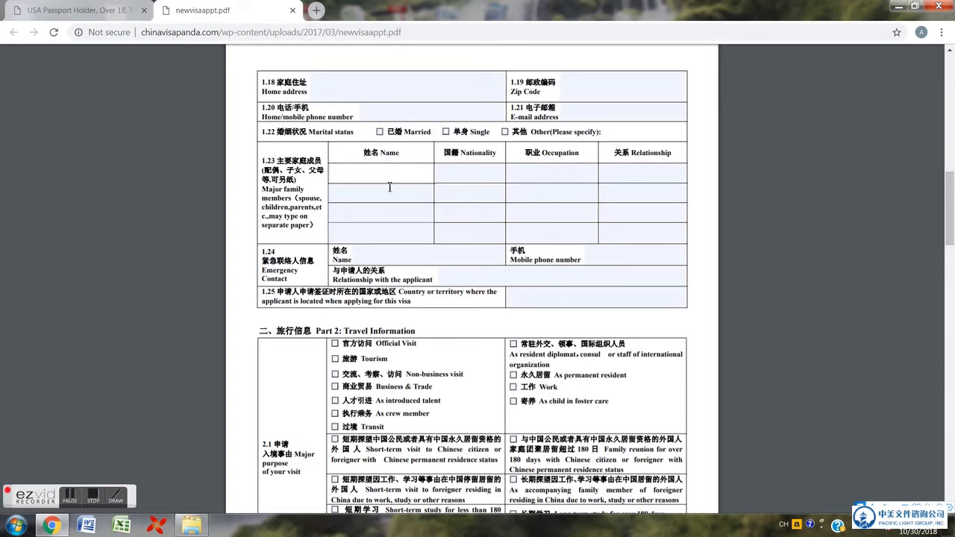
{"action": "left_click", "coordinate": [391, 255]}
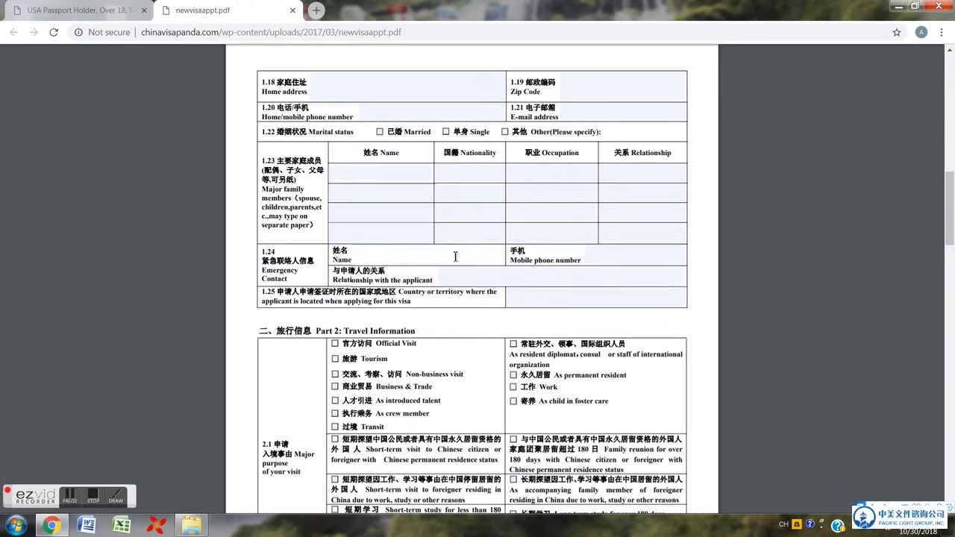
{"action": "left_click", "coordinate": [615, 251]}
{"action": "left_click", "coordinate": [515, 284]}
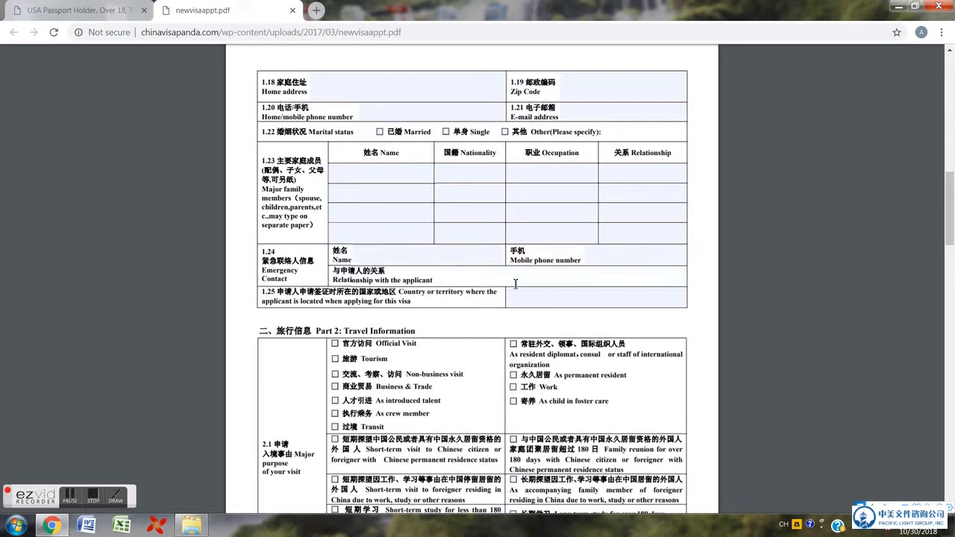
{"action": "left_click", "coordinate": [615, 253]}
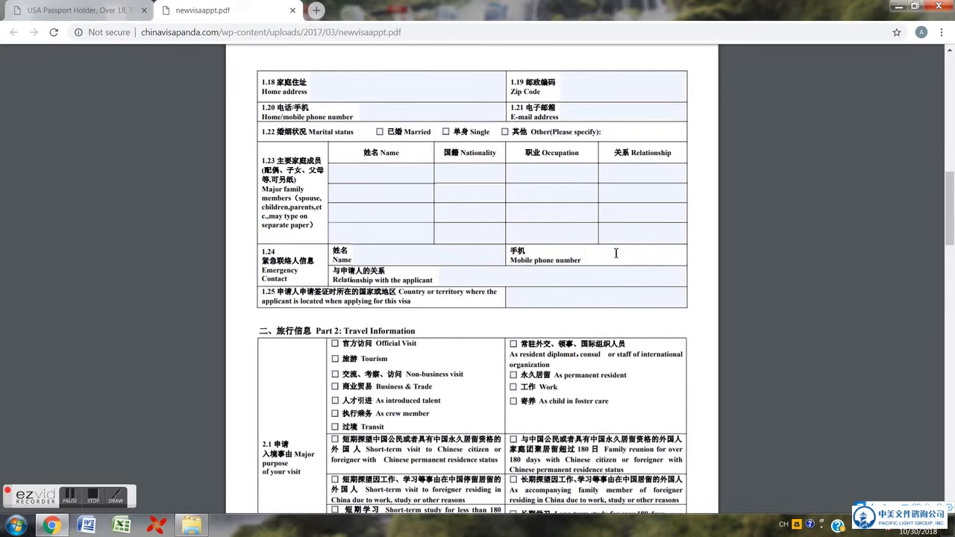
{"action": "scroll", "coordinate": [615, 253], "scroll_direction": "down", "scroll_amount": 1}
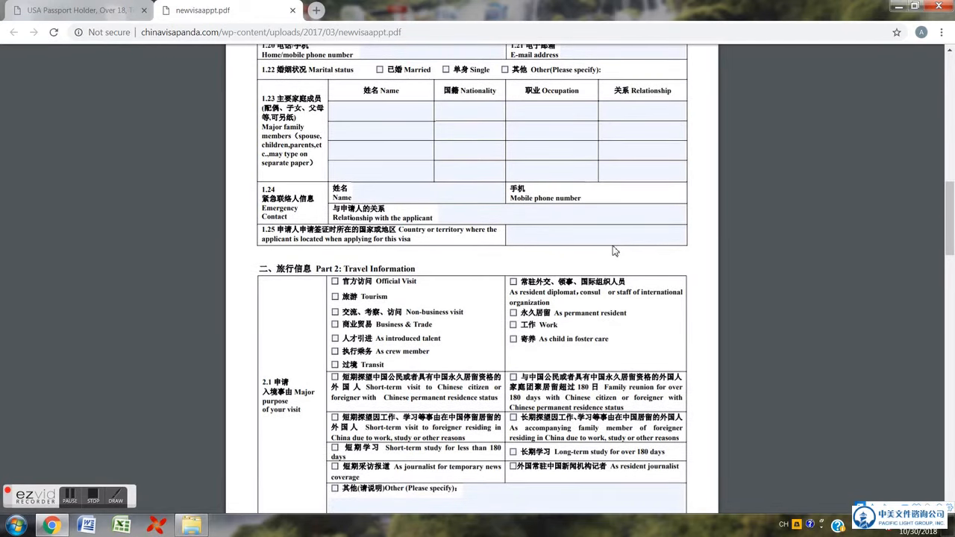
{"action": "left_click", "coordinate": [602, 237]}
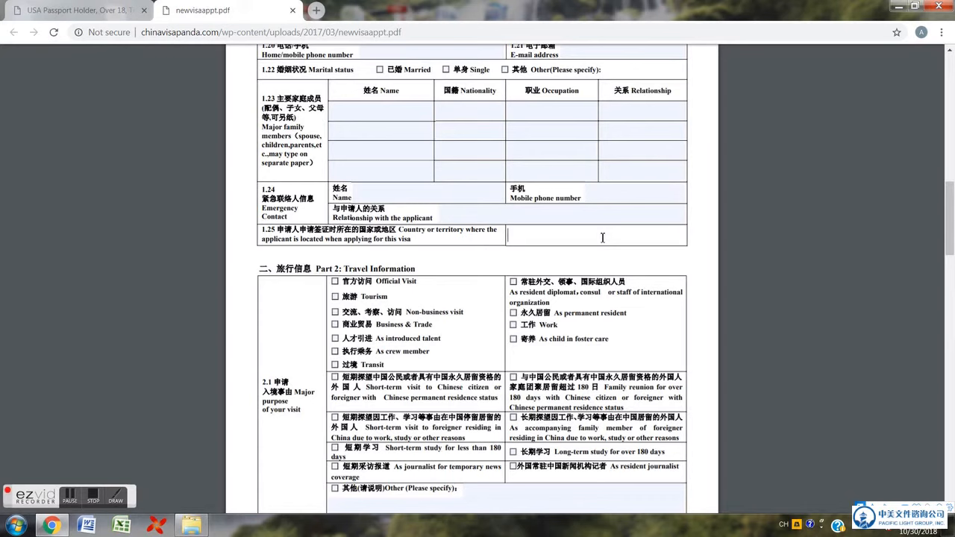
{"action": "type", "text": "USA"}
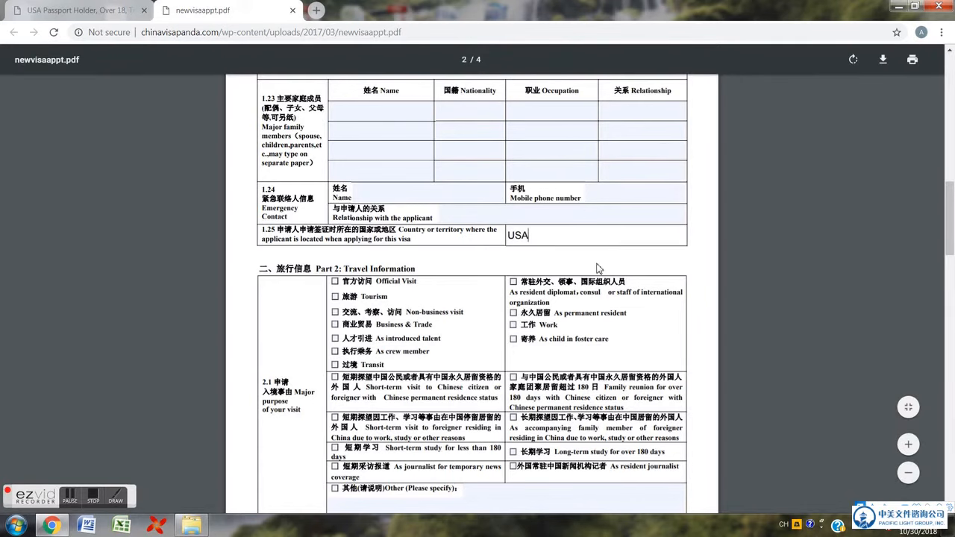
{"action": "scroll", "coordinate": [597, 268], "scroll_direction": "down", "scroll_amount": 1}
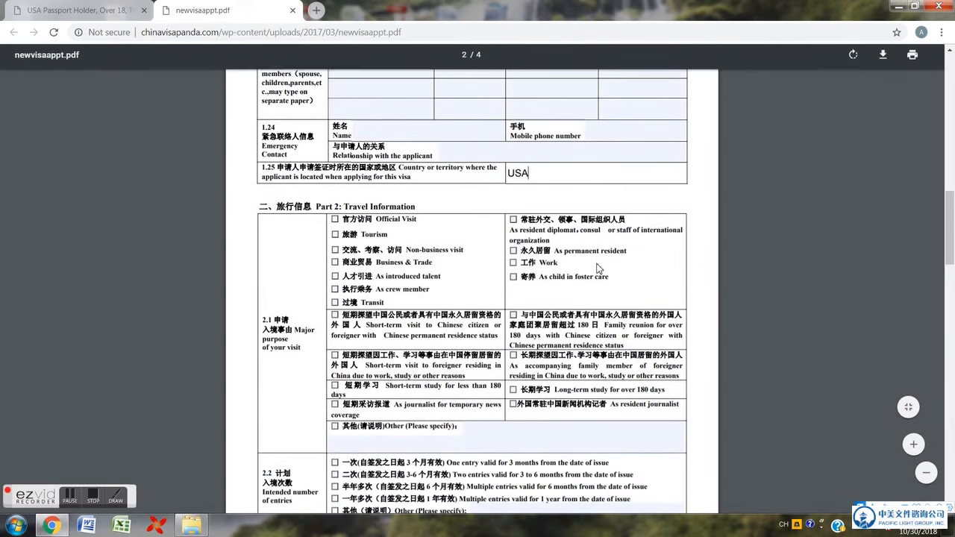
- Tick Tourism as the visit purpose and Other entries specified as 10-YEAR VISA
{"action": "left_click", "coordinate": [335, 236]}
{"action": "scroll", "coordinate": [352, 250], "scroll_direction": "down", "scroll_amount": 1}
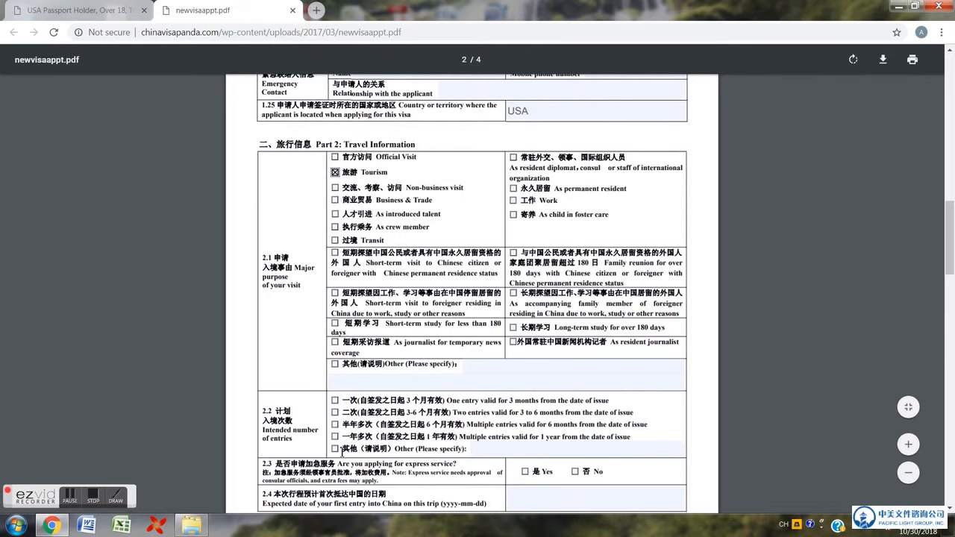
{"action": "left_click", "coordinate": [335, 449]}
{"action": "left_click", "coordinate": [573, 452]}
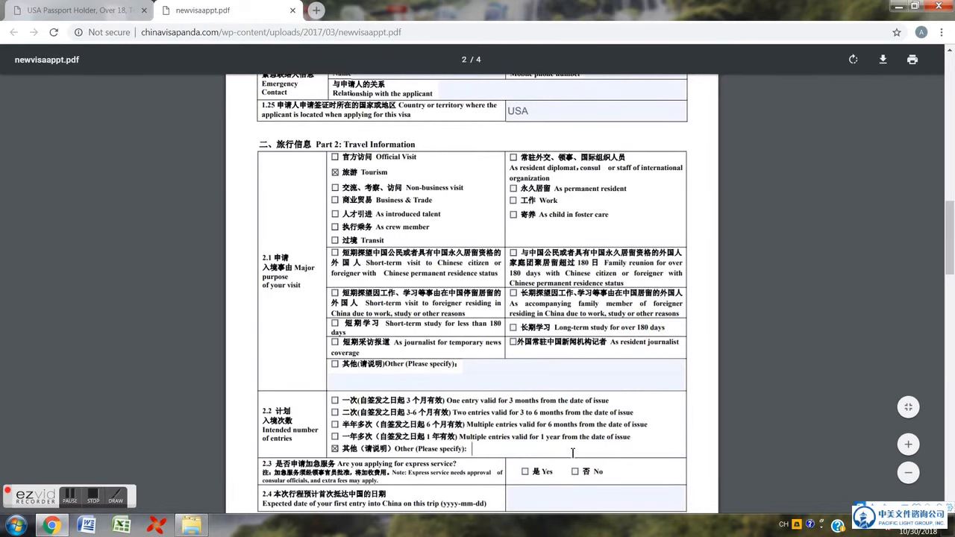
{"action": "type", "text": "10-YEAR VISA"}
- Move through the 2.4 entry date and 2.5 longest-stay fields, leaving them empty
{"action": "scroll", "coordinate": [556, 385], "scroll_direction": "down", "scroll_amount": 3}
{"action": "left_click", "coordinate": [556, 382]}
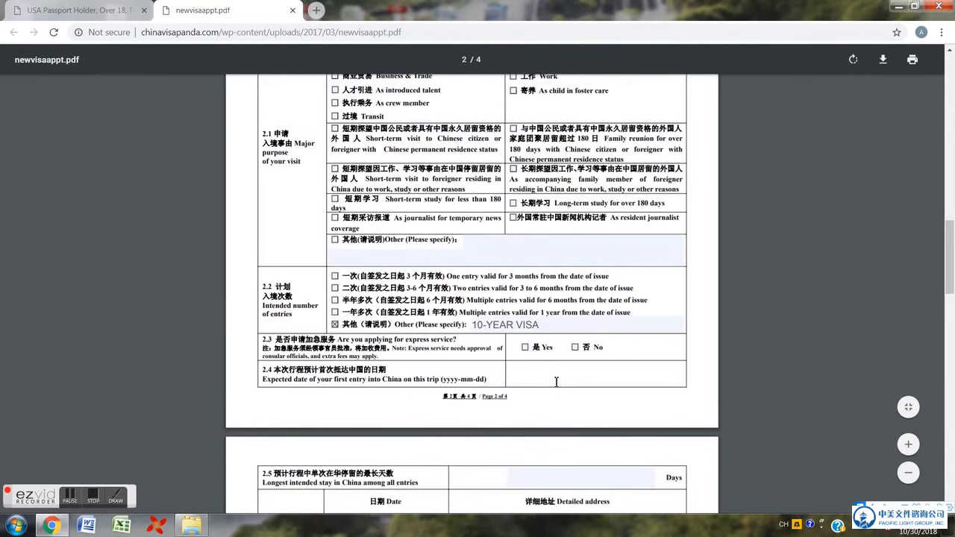
{"action": "left_click", "coordinate": [574, 348]}
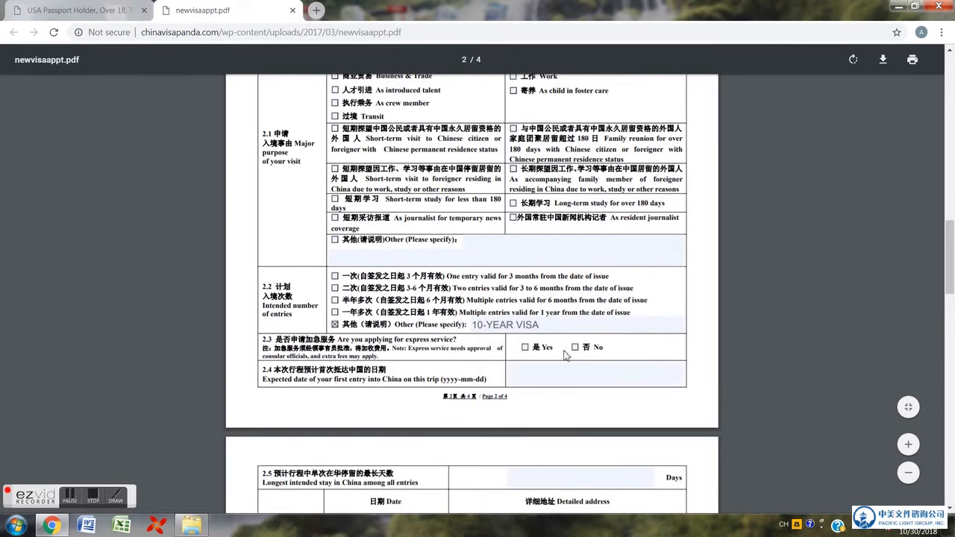
{"action": "scroll", "coordinate": [565, 355], "scroll_direction": "down", "scroll_amount": 2}
{"action": "left_click", "coordinate": [609, 423]}
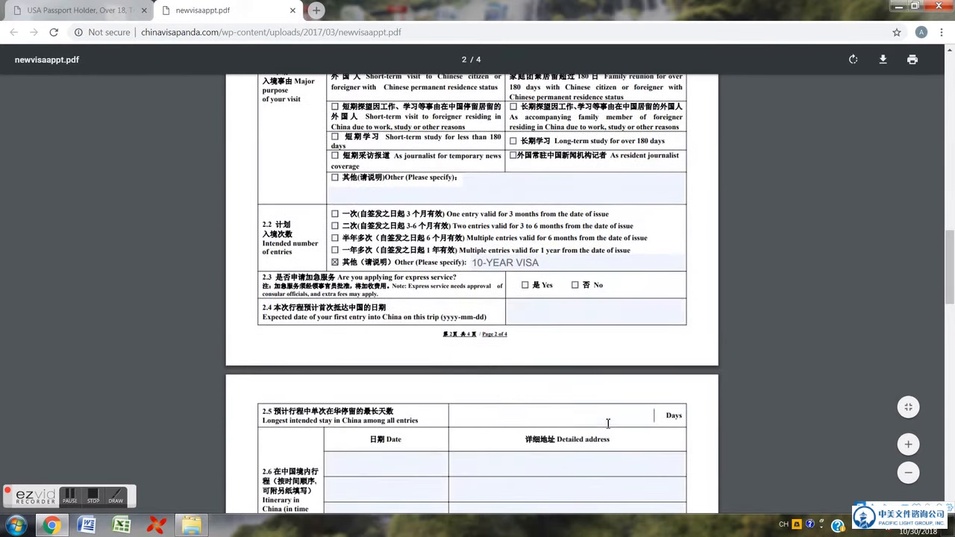
{"action": "scroll", "coordinate": [608, 424], "scroll_direction": "down", "scroll_amount": 6}
- Enter 60 as the longest stay in days for item 2.5
{"action": "scroll", "coordinate": [557, 209], "scroll_direction": "up", "scroll_amount": 2}
{"action": "left_click", "coordinate": [557, 187]}
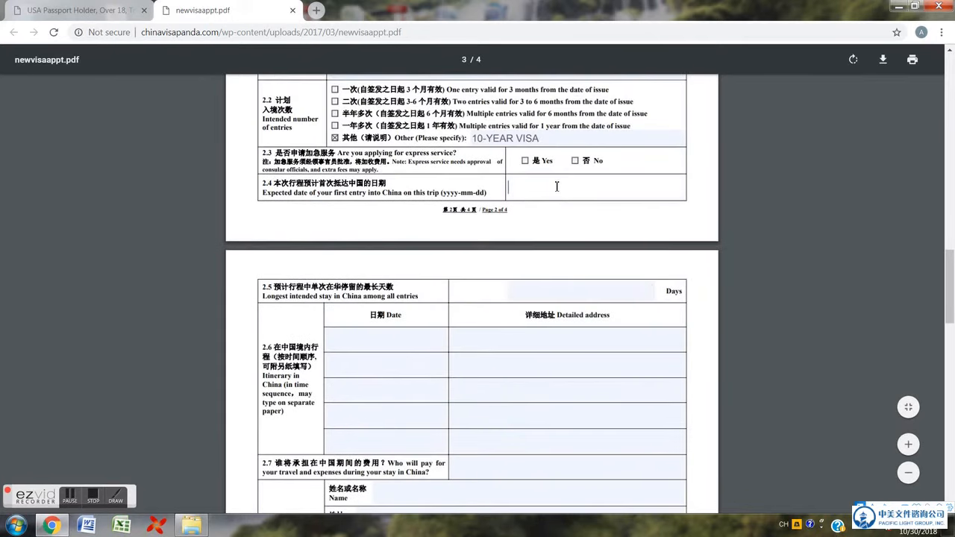
{"action": "left_click", "coordinate": [632, 290]}
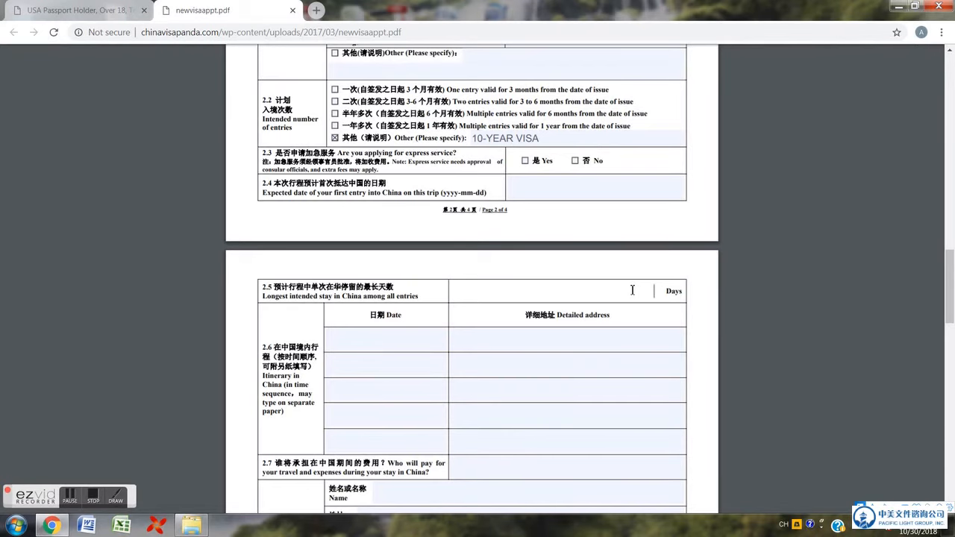
{"action": "type", "text": "60"}
{"action": "left_click_drag", "start_coordinate": [639, 295], "coordinate": [652, 295]}
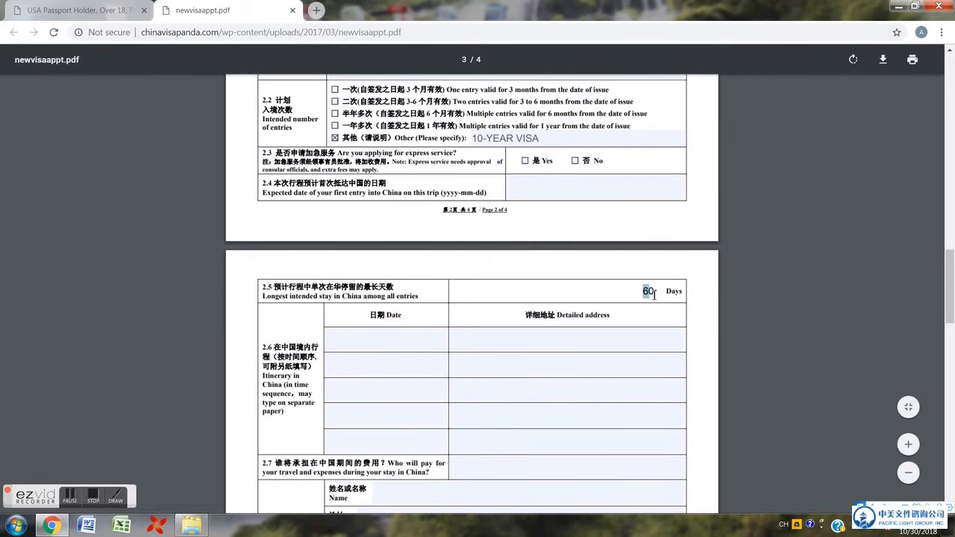
- Enter SHANGHAI/BEIJING, CHINA as the first itinerary detailed address in 2.6
{"action": "left_click", "coordinate": [634, 340]}
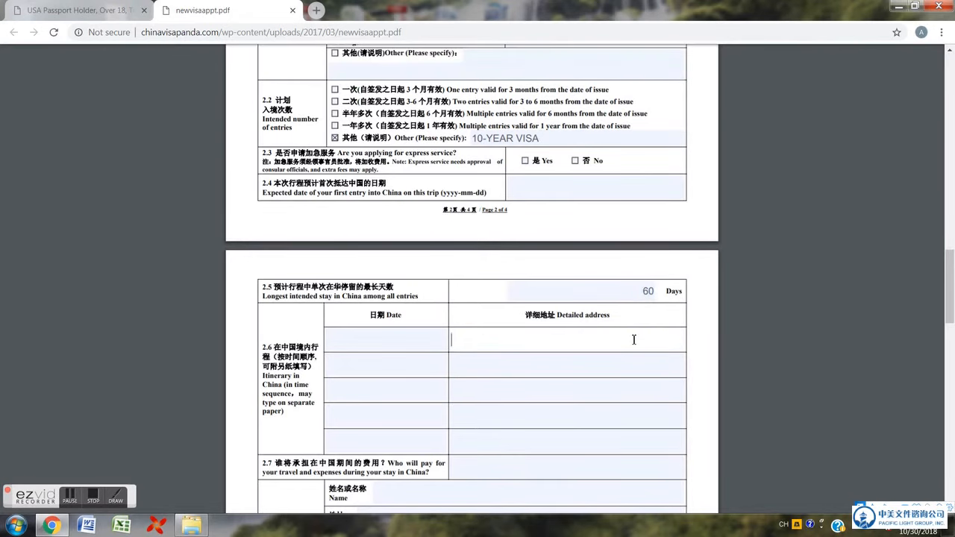
{"action": "type", "text": "SHANGHAI,"}
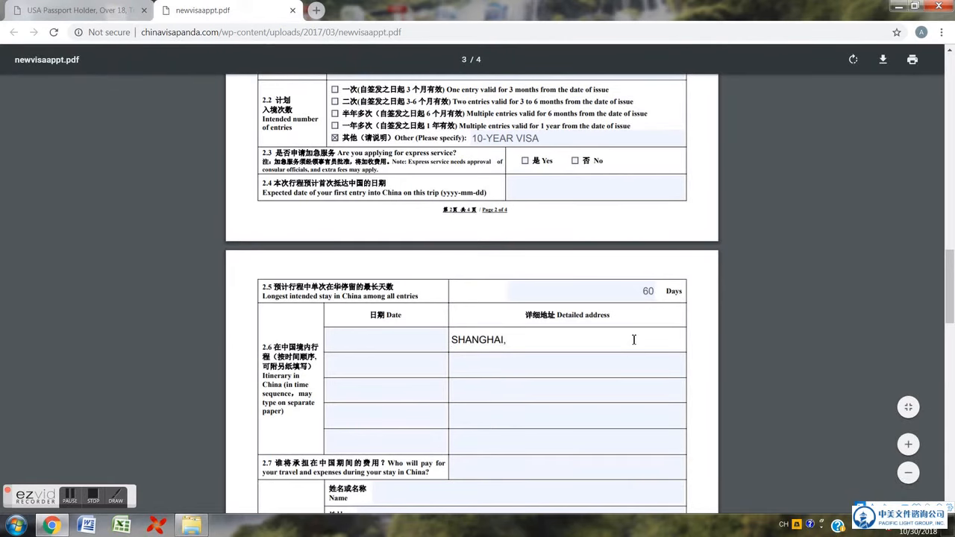
{"action": "key", "text": "BackSpace"}
{"action": "type", "text": "/"}
{"action": "key", "text": "BackSpace"}
{"action": "type", "text": "/BEIJING, CHINA"}
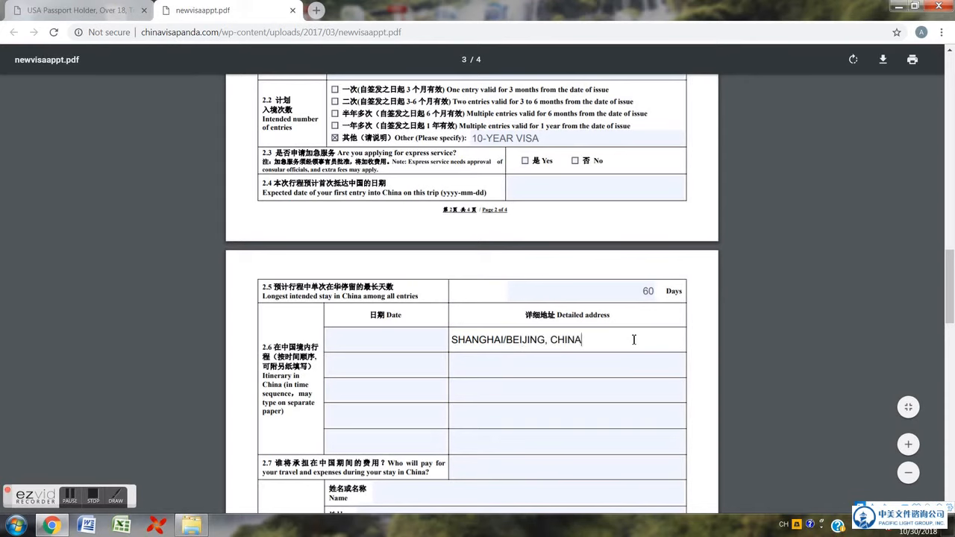
{"action": "left_click", "coordinate": [419, 349]}
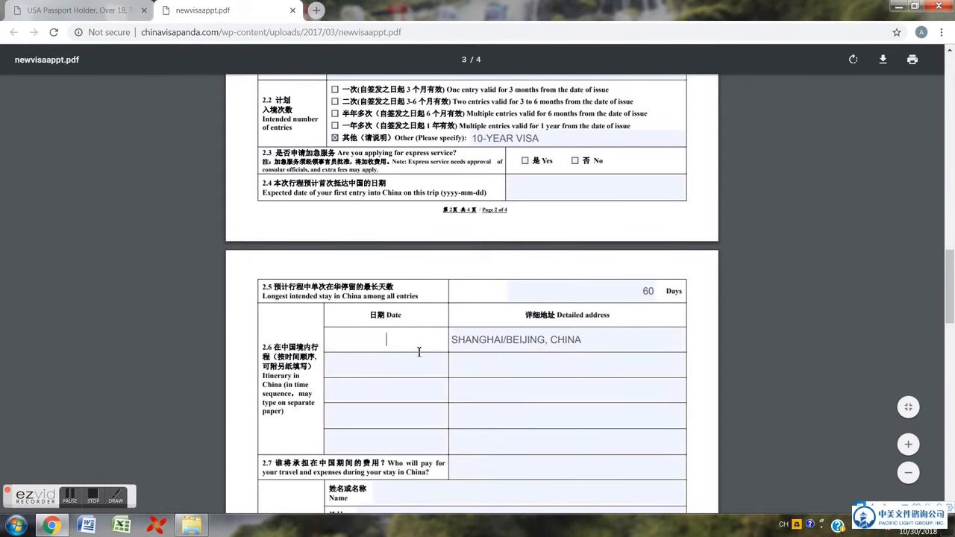
{"action": "scroll", "coordinate": [418, 351], "scroll_direction": "down", "scroll_amount": 4}
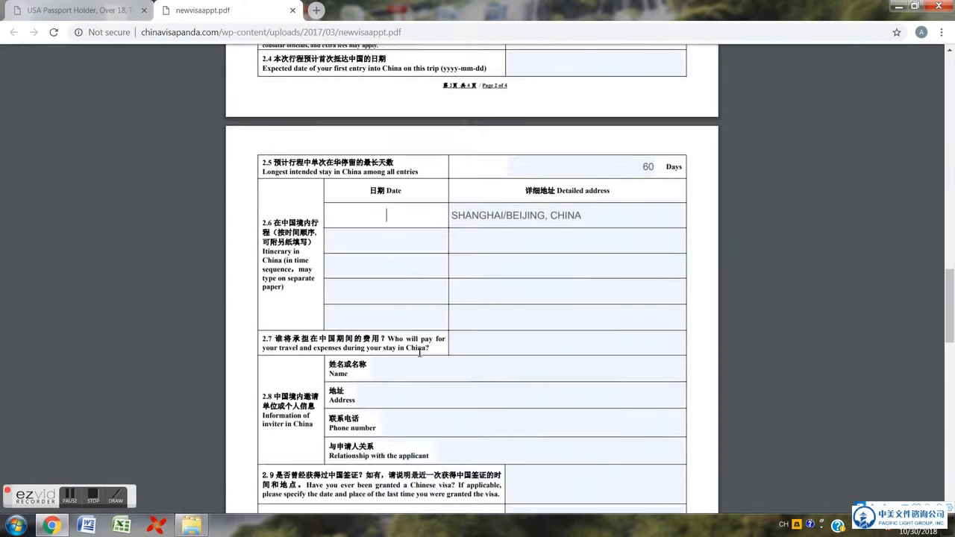
- Enter SELF as who will pay for the trip in 2.7
{"action": "left_click", "coordinate": [513, 344]}
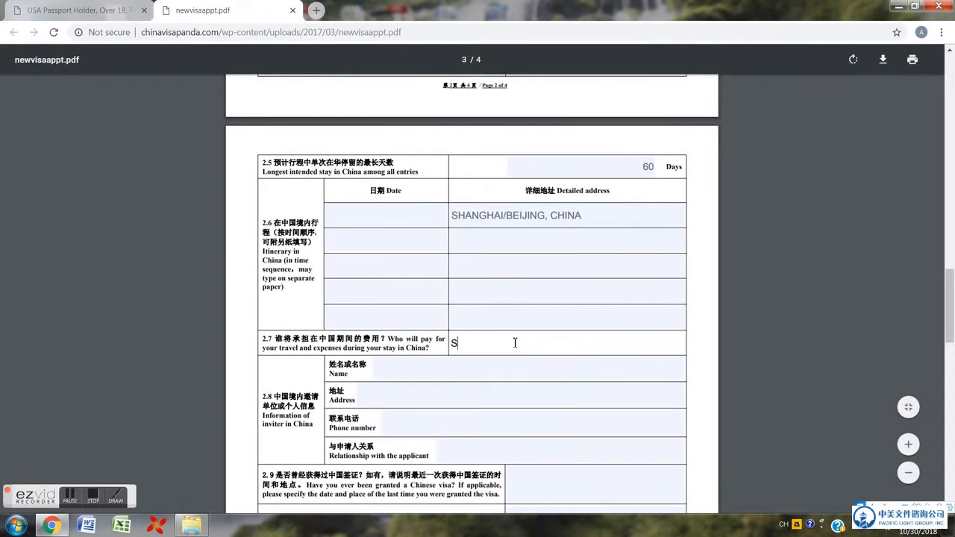
{"action": "type", "text": "ESL"}
{"action": "key", "text": "BackSpace"}
{"action": "key", "text": "BackSpace"}
{"action": "key", "text": "BackSpace"}
{"action": "type", "text": "SELF"}
{"action": "scroll", "coordinate": [515, 342], "scroll_direction": "down", "scroll_amount": 2}
- Answer 2.9 with YES, 2008 IN SAN FRANCISCO and 2.10 with NA
{"action": "left_click", "coordinate": [521, 349]}
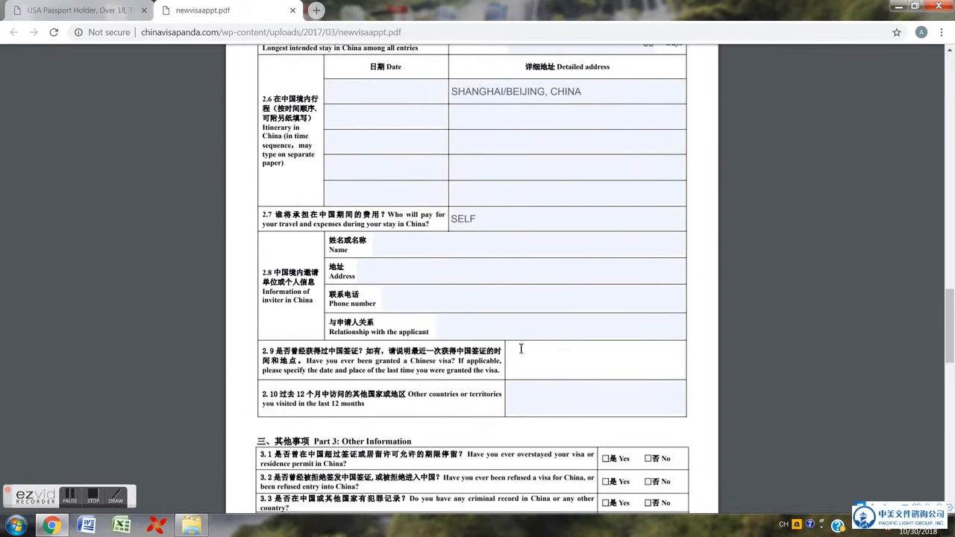
{"action": "type", "text": "YES, "}
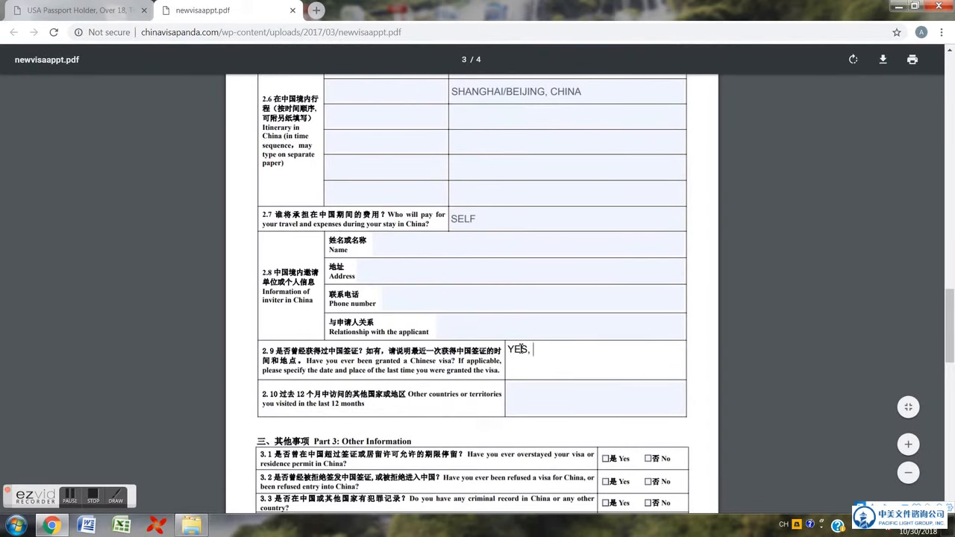
{"action": "type", "text": "2008-"}
{"action": "key", "text": "BackSpace"}
{"action": "type", "text": "IN"}
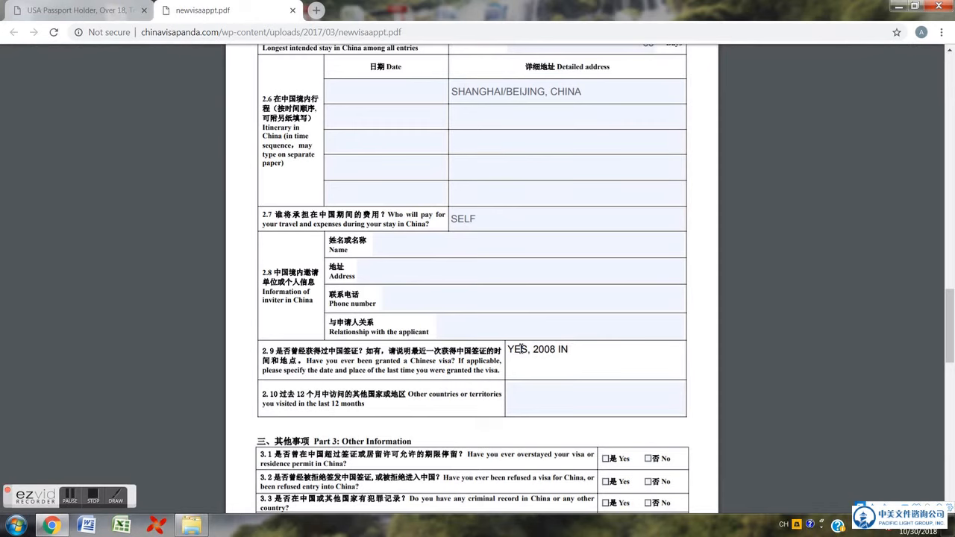
{"action": "type", "text": "SAN FRANCISCO"}
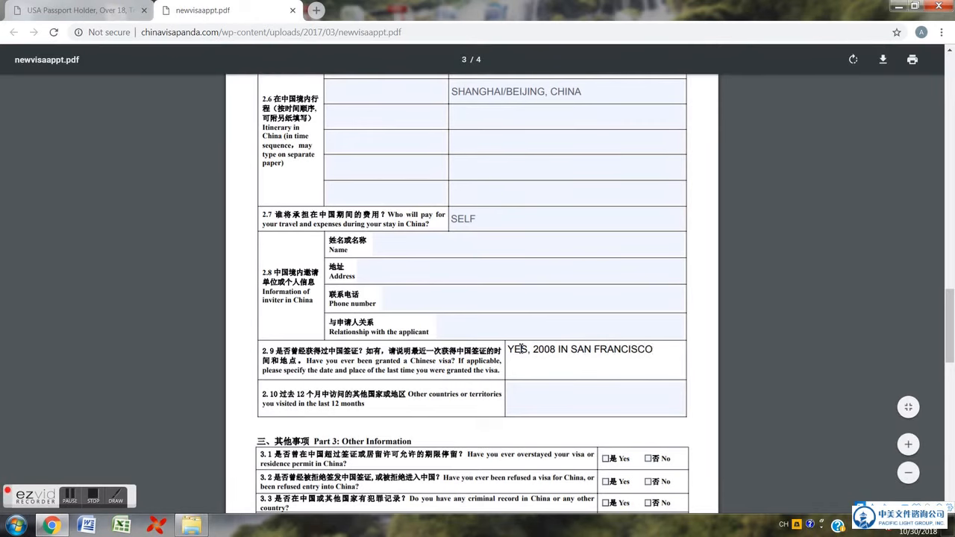
{"action": "left_click", "coordinate": [534, 398]}
{"action": "scroll", "coordinate": [530, 401], "scroll_direction": "down", "scroll_amount": 1}
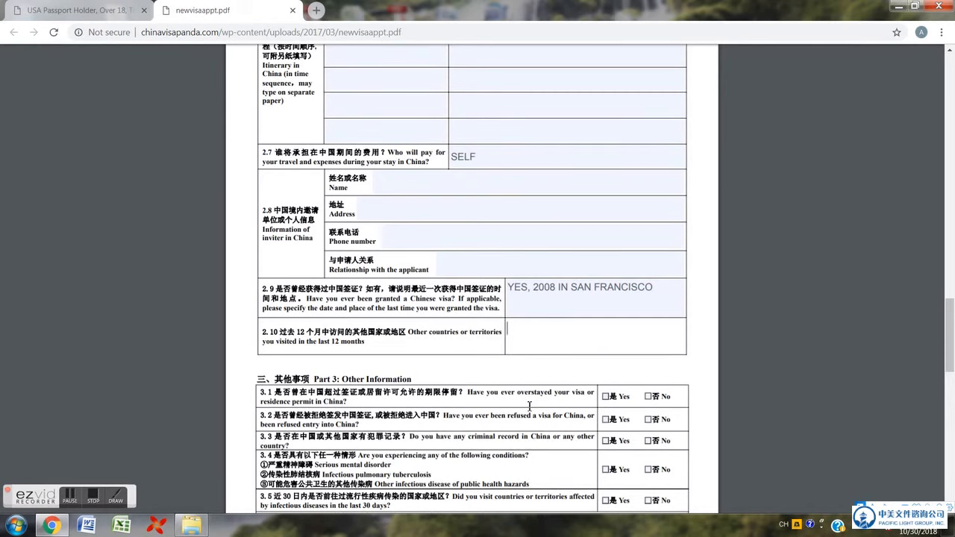
{"action": "type", "text": "NA"}
{"action": "scroll", "coordinate": [447, 378], "scroll_direction": "down", "scroll_amount": 3}
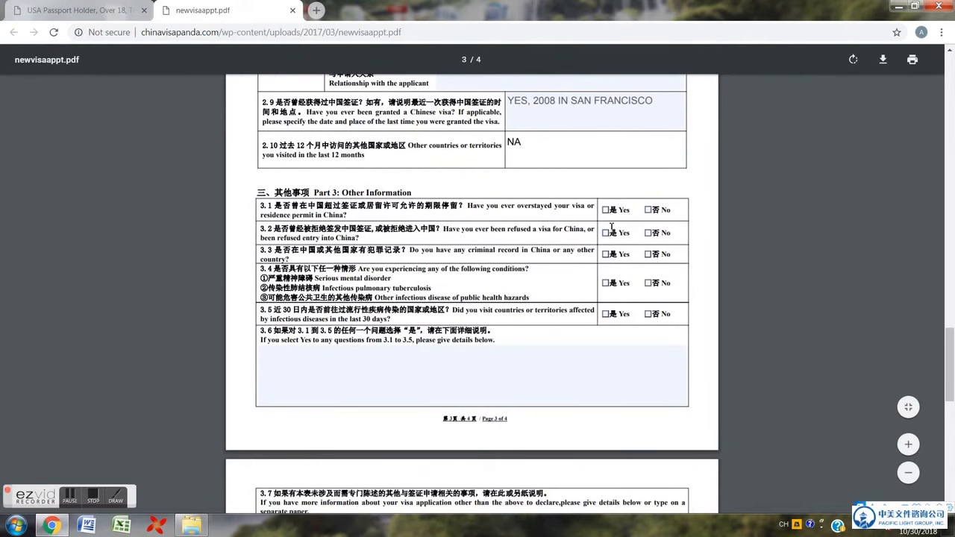
- Enter NA in the 3.6 details and 3.7 additional information fields
{"action": "scroll", "coordinate": [610, 292], "scroll_direction": "down", "scroll_amount": 1}
{"action": "scroll", "coordinate": [610, 292], "scroll_direction": "down", "scroll_amount": 3}
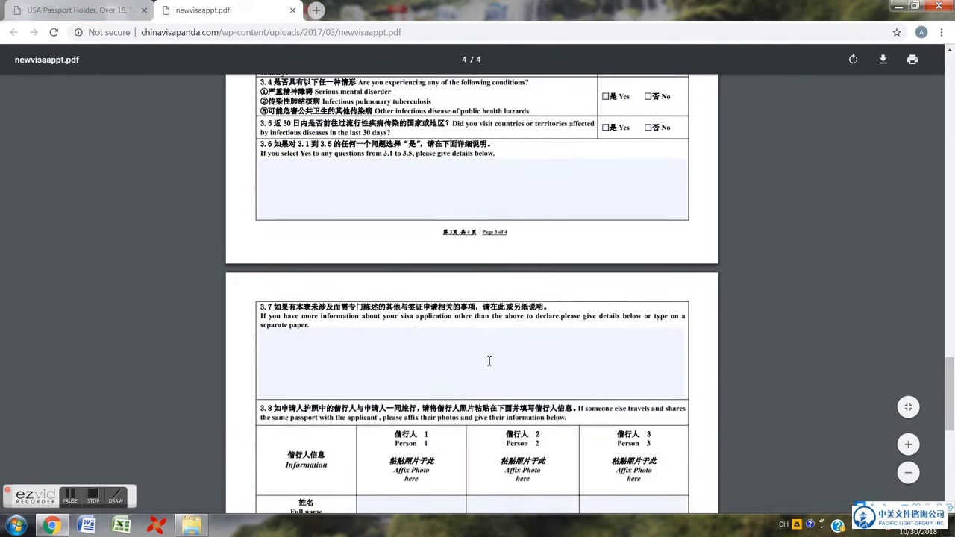
{"action": "left_click", "coordinate": [541, 193]}
{"action": "type", "text": "NA"}
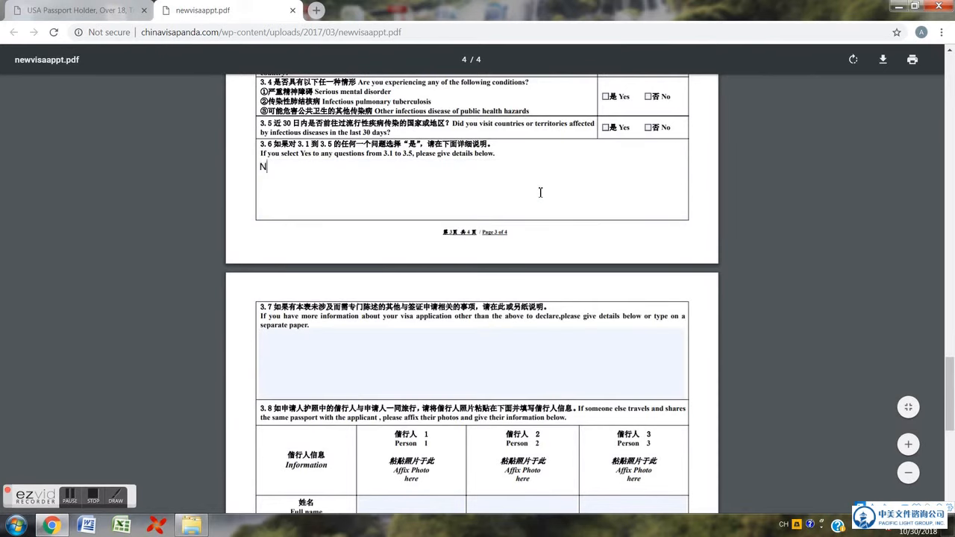
{"action": "left_click", "coordinate": [469, 381]}
{"action": "type", "text": "NA"}
- Fill Person 1 and Person 2's Full name, Sex and DOB in table 3.8 with NA
{"action": "scroll", "coordinate": [444, 378], "scroll_direction": "down", "scroll_amount": 4}
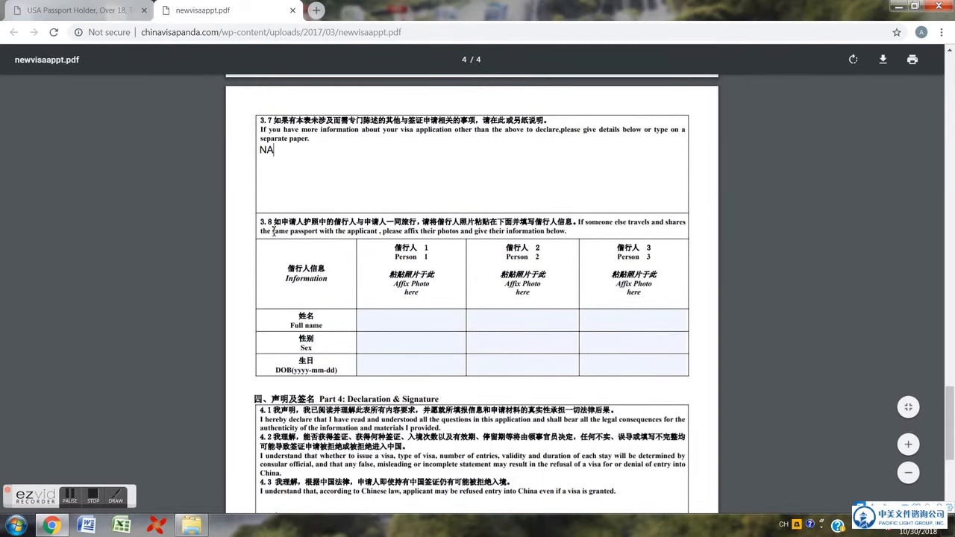
{"action": "left_click", "coordinate": [409, 326]}
{"action": "type", "text": "NA"}
{"action": "key", "text": "Tab"}
{"action": "type", "text": "NA"}
{"action": "left_click", "coordinate": [401, 368]}
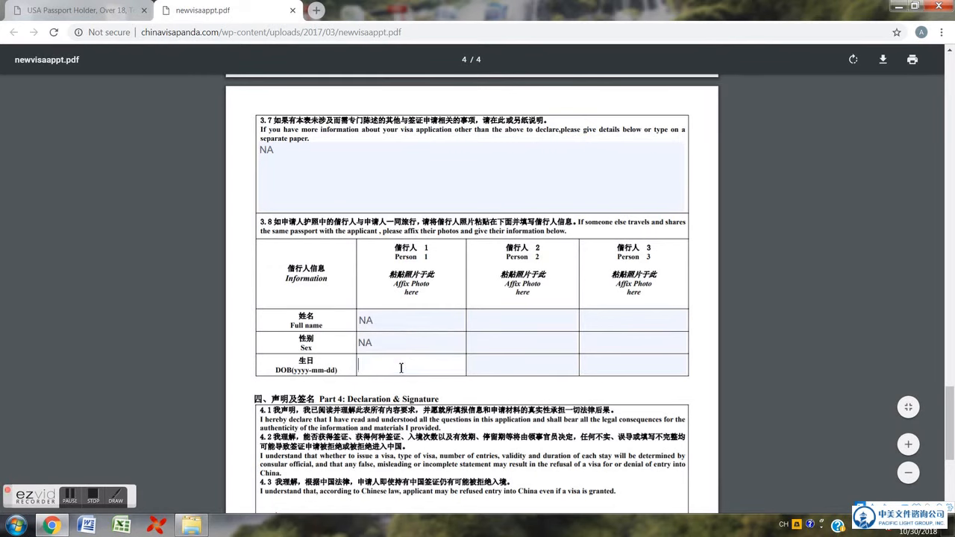
{"action": "type", "text": "NA"}
{"action": "left_click", "coordinate": [478, 327]}
{"action": "type", "text": "NA"}
{"action": "left_click", "coordinate": [484, 340]}
{"action": "type", "text": "NA"}
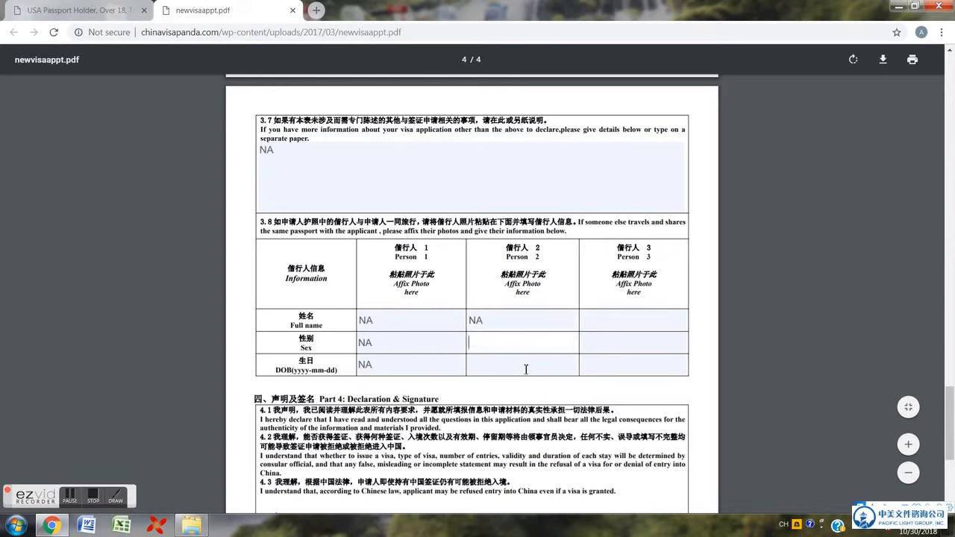
{"action": "left_click", "coordinate": [530, 371]}
{"action": "type", "text": "NA"}
- Fill Person 3's Full name, Sex and DOB with NA
{"action": "left_click", "coordinate": [646, 319]}
{"action": "type", "text": "NA"}
{"action": "left_click", "coordinate": [631, 349]}
{"action": "type", "text": "NA"}
{"action": "left_click", "coordinate": [633, 368]}
{"action": "type", "text": "NA"}
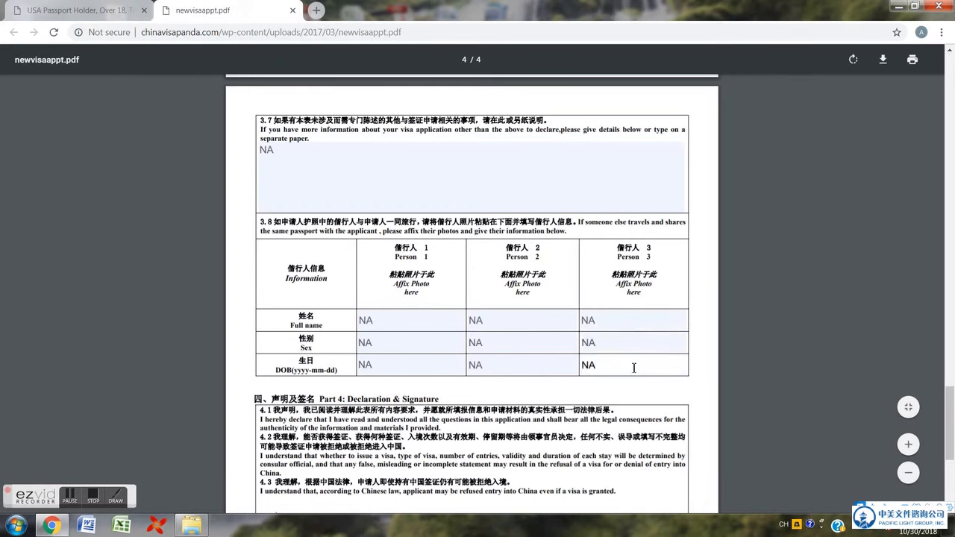
{"action": "scroll", "coordinate": [619, 365], "scroll_direction": "down", "scroll_amount": 4}
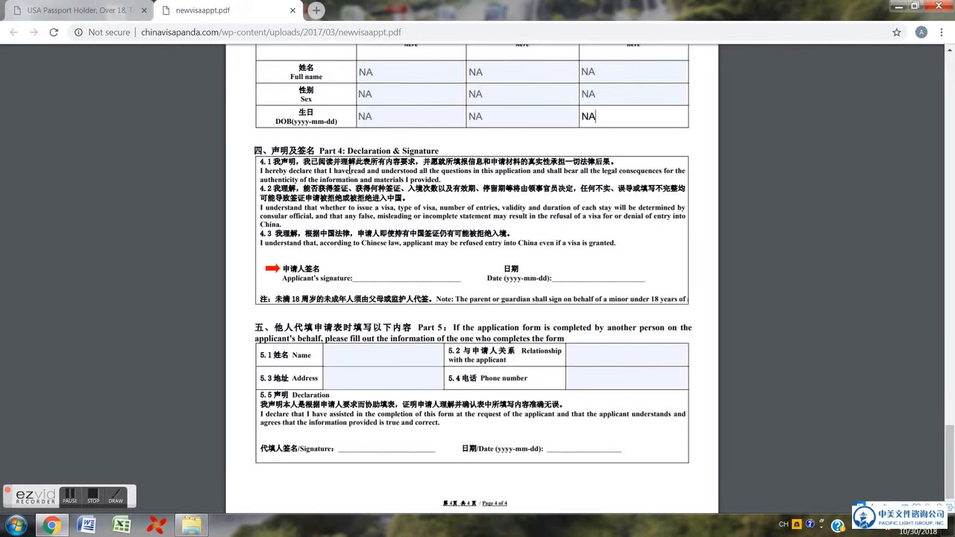
- Highlight the Part 4 Declaration & Signature heading and the yyyy-mm-dd date format
{"action": "left_click_drag", "start_coordinate": [325, 151], "coordinate": [461, 149]}
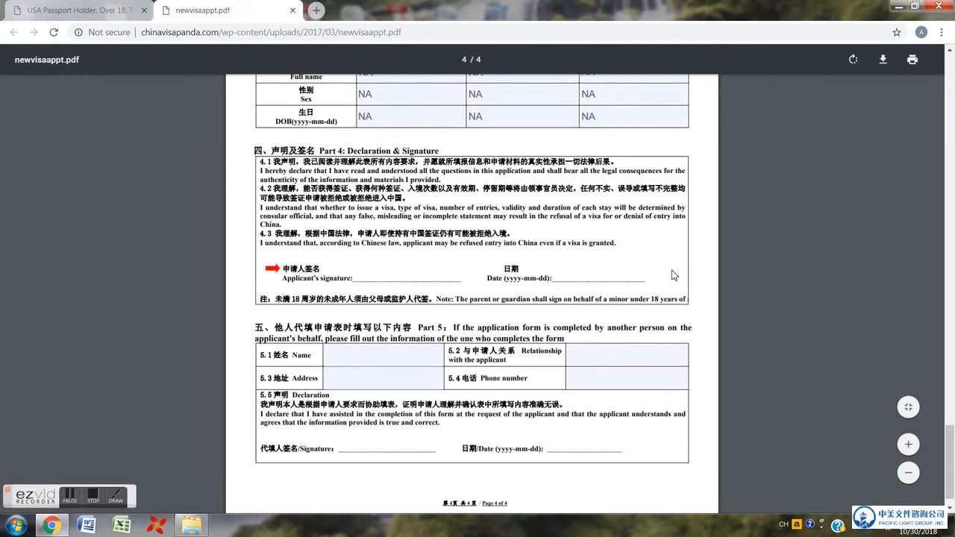
{"action": "left_click_drag", "start_coordinate": [506, 281], "coordinate": [546, 281]}
{"action": "scroll", "coordinate": [547, 281], "scroll_direction": "down", "scroll_amount": 1}
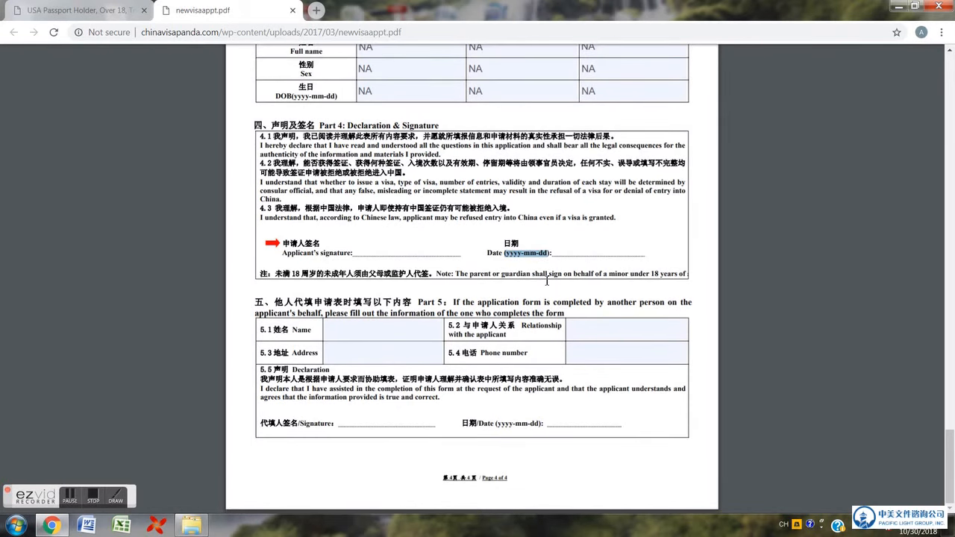
- Leave the Part 5 Name and Relationship fields blank and return to page 1
{"action": "left_click", "coordinate": [370, 333]}
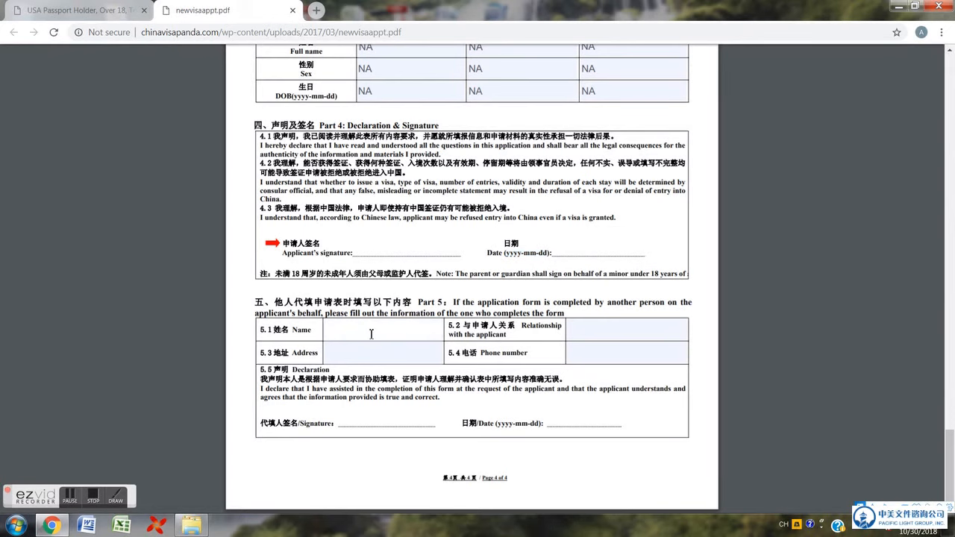
{"action": "left_click", "coordinate": [593, 336]}
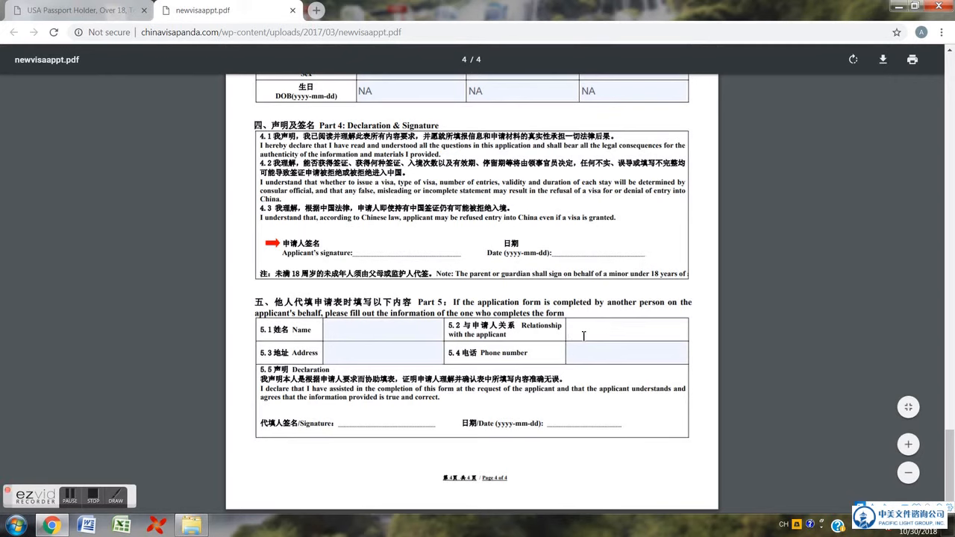
{"action": "left_click", "coordinate": [342, 425]}
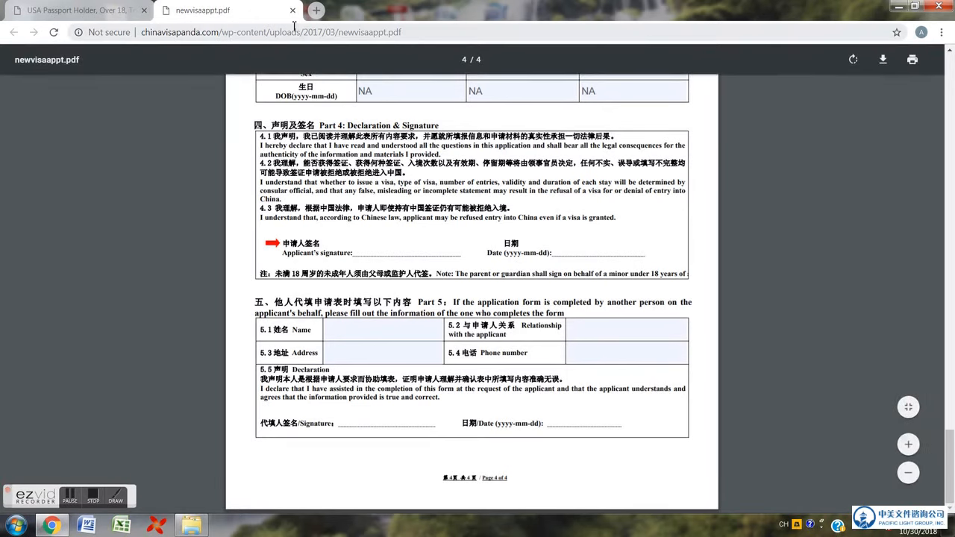
{"action": "left_click_drag", "start_coordinate": [953, 436], "coordinate": [947, 110]}
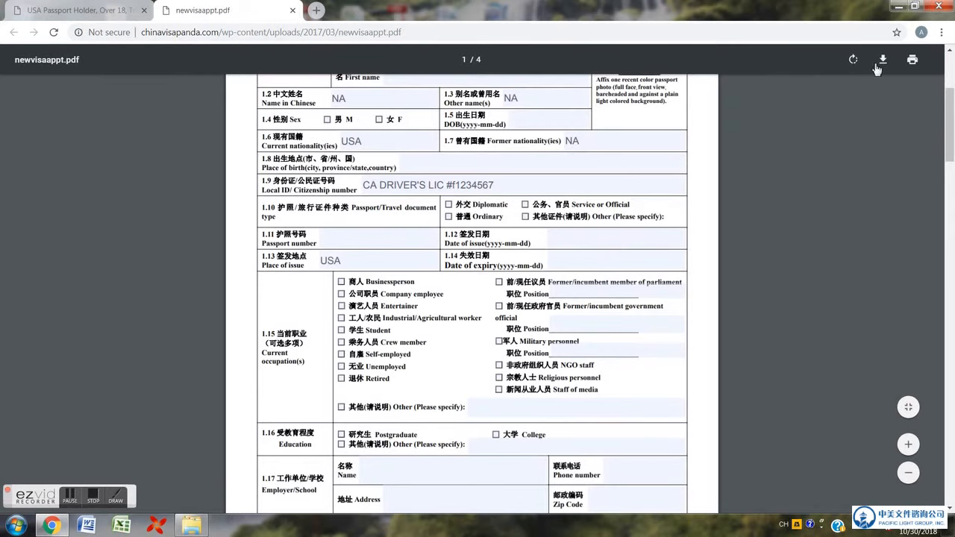
- Cancel the print preview, close newvisaappt.pdf, and open the visa photo requirements document
{"action": "left_click", "coordinate": [912, 61]}
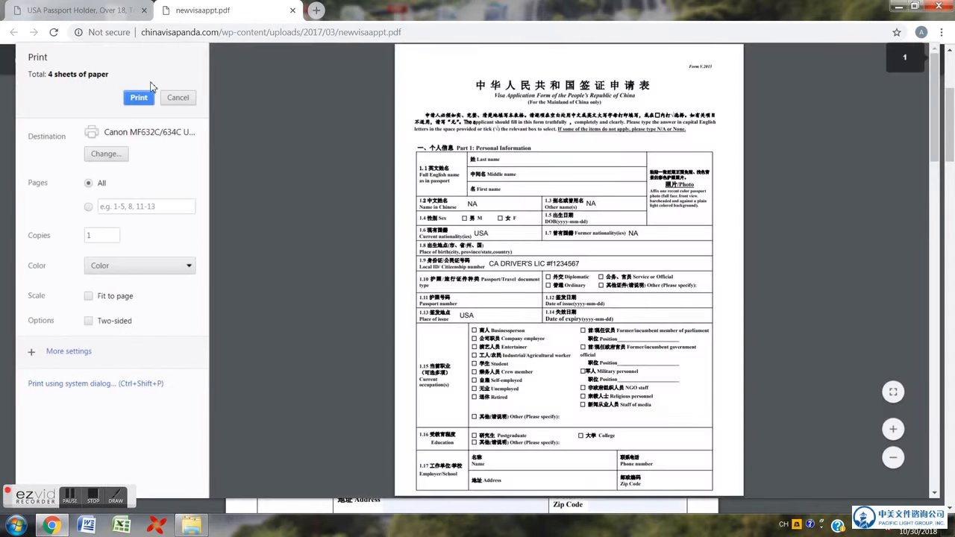
{"action": "left_click", "coordinate": [190, 103]}
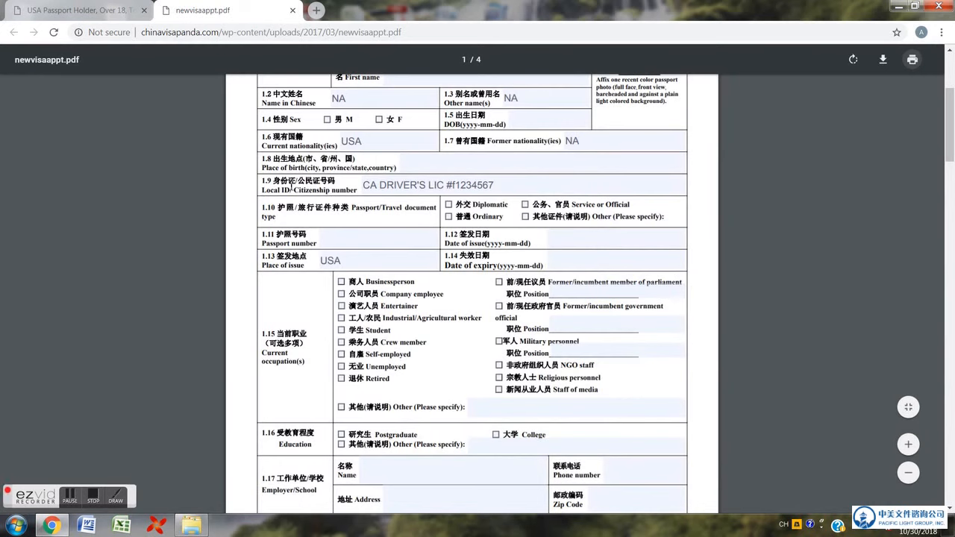
{"action": "left_click", "coordinate": [292, 10]}
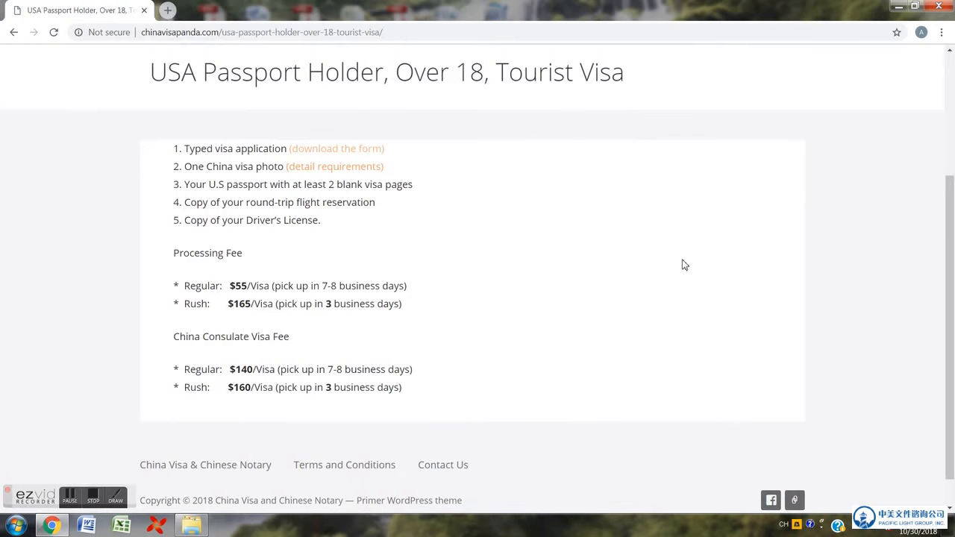
{"action": "left_click", "coordinate": [316, 166]}
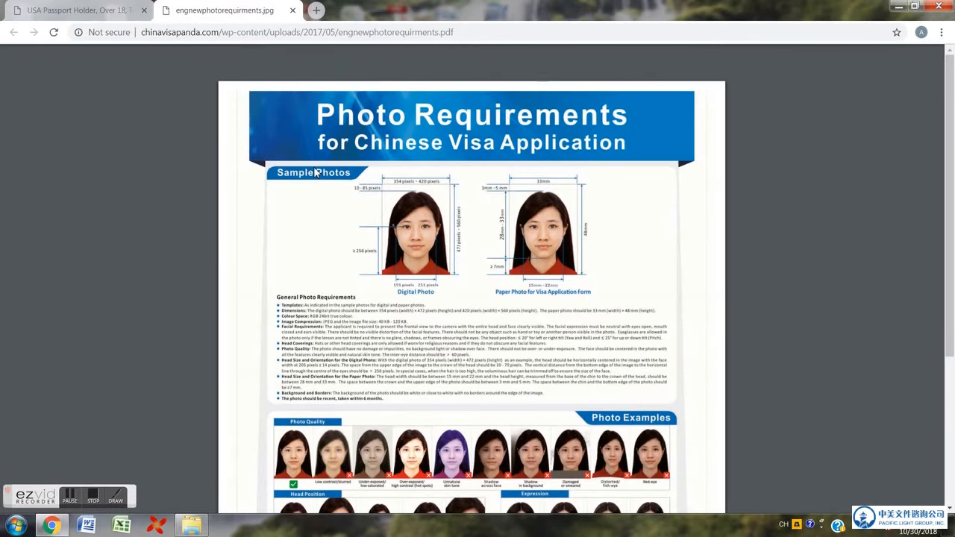
{"action": "left_click", "coordinate": [32, 11]}
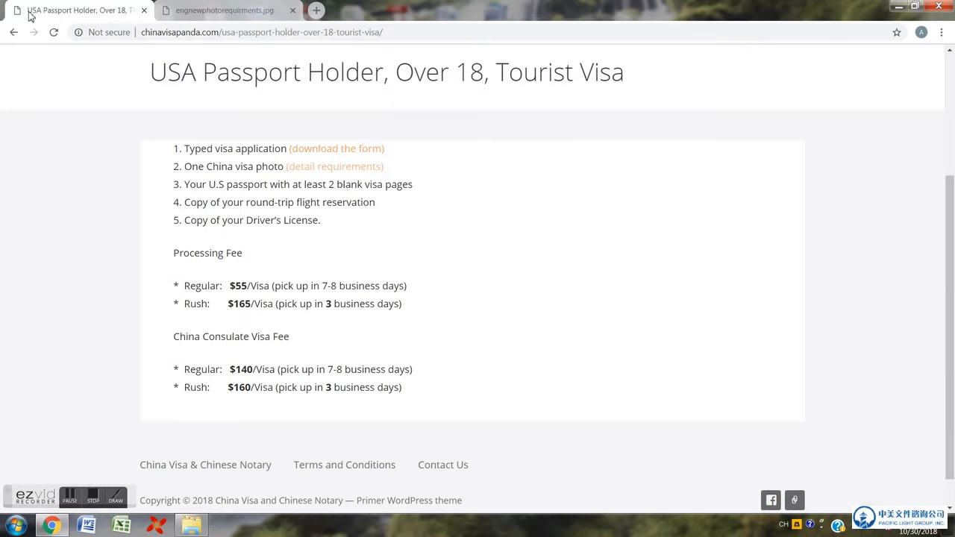
{"action": "left_click_drag", "start_coordinate": [208, 166], "coordinate": [398, 176]}
{"action": "left_click", "coordinate": [265, 14]}
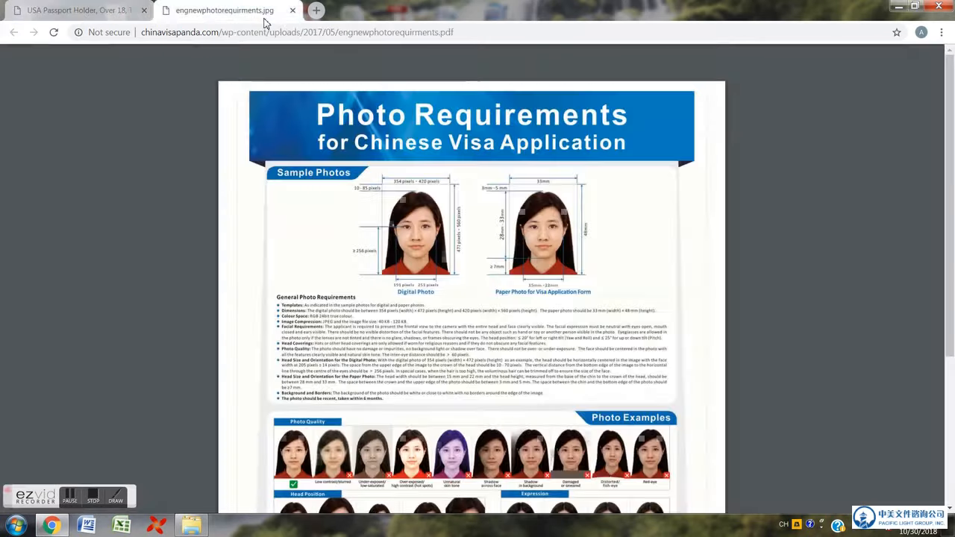
{"action": "scroll", "coordinate": [466, 366], "scroll_direction": "down", "scroll_amount": 2}
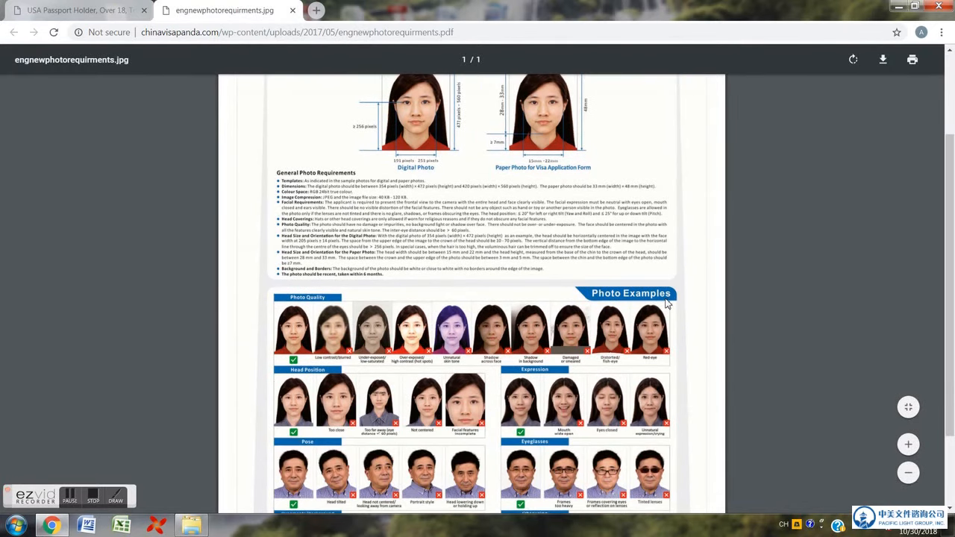
{"action": "scroll", "coordinate": [579, 362], "scroll_direction": "down", "scroll_amount": 1}
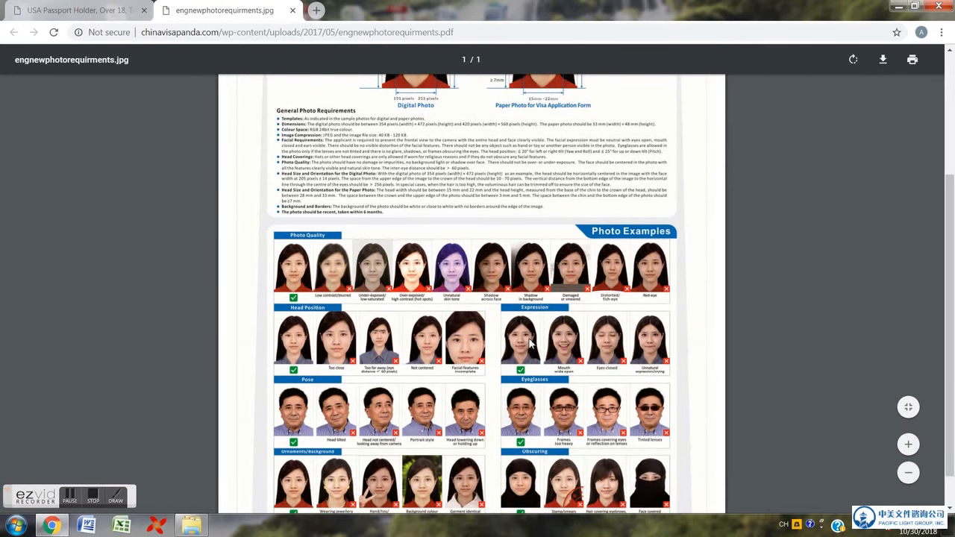
{"action": "scroll", "coordinate": [532, 343], "scroll_direction": "up", "scroll_amount": 1}
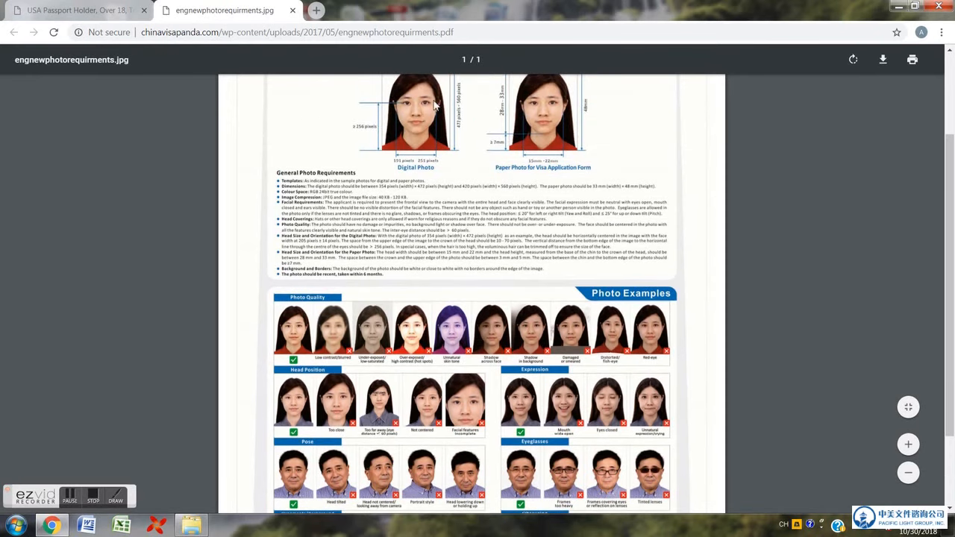
{"action": "left_click", "coordinate": [292, 10]}
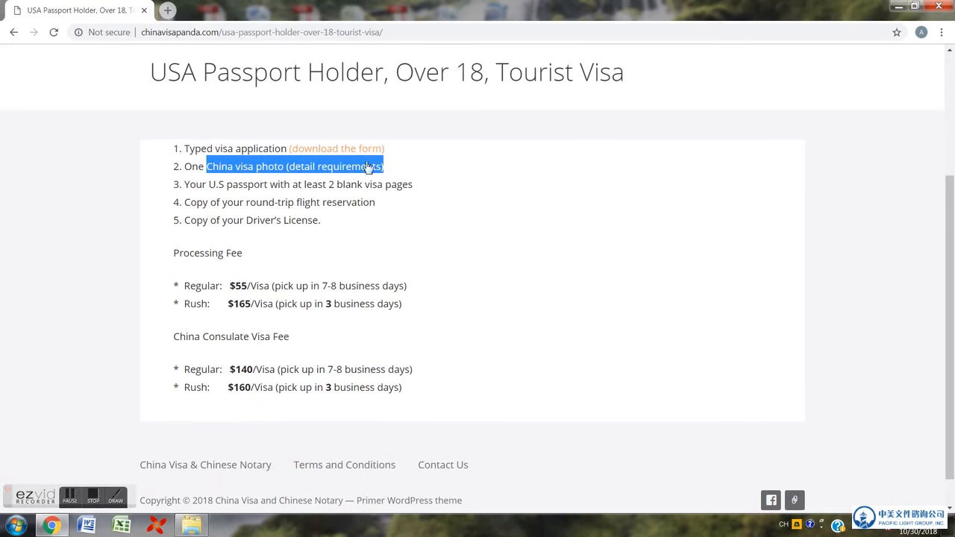
- Highlight the five required documents and the processing and consulate fees, then go to Contact Us
{"action": "left_click_drag", "start_coordinate": [338, 222], "coordinate": [159, 151]}
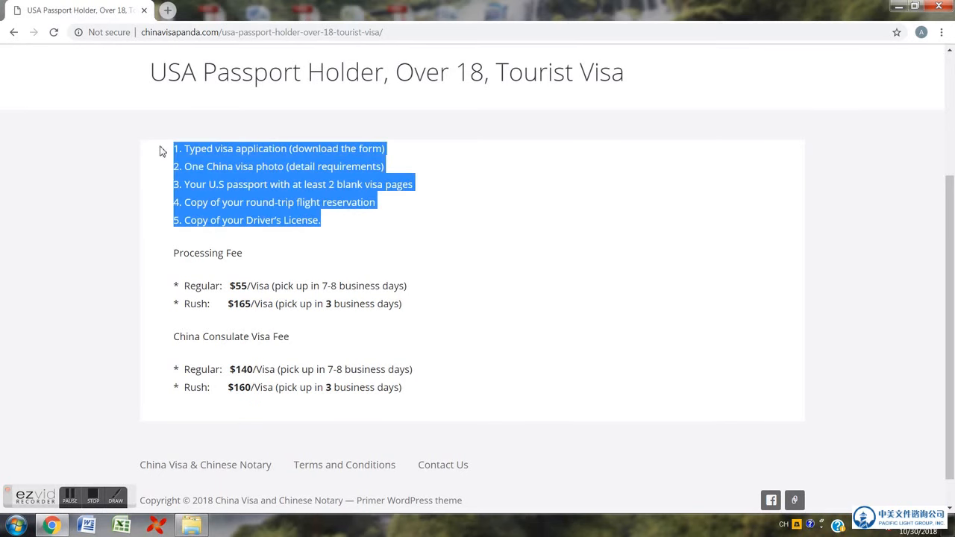
{"action": "scroll", "coordinate": [315, 246], "scroll_direction": "down", "scroll_amount": 1}
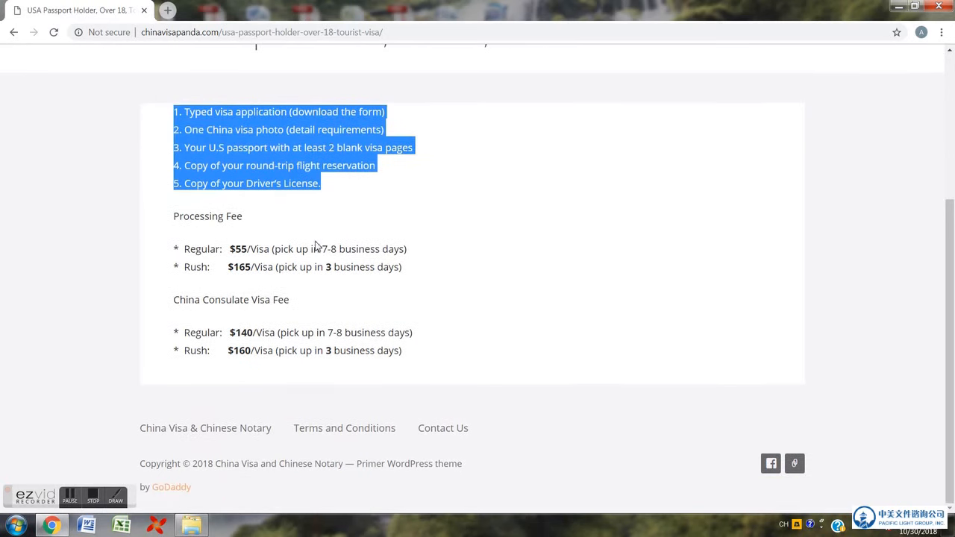
{"action": "left_click_drag", "start_coordinate": [411, 350], "coordinate": [177, 215]}
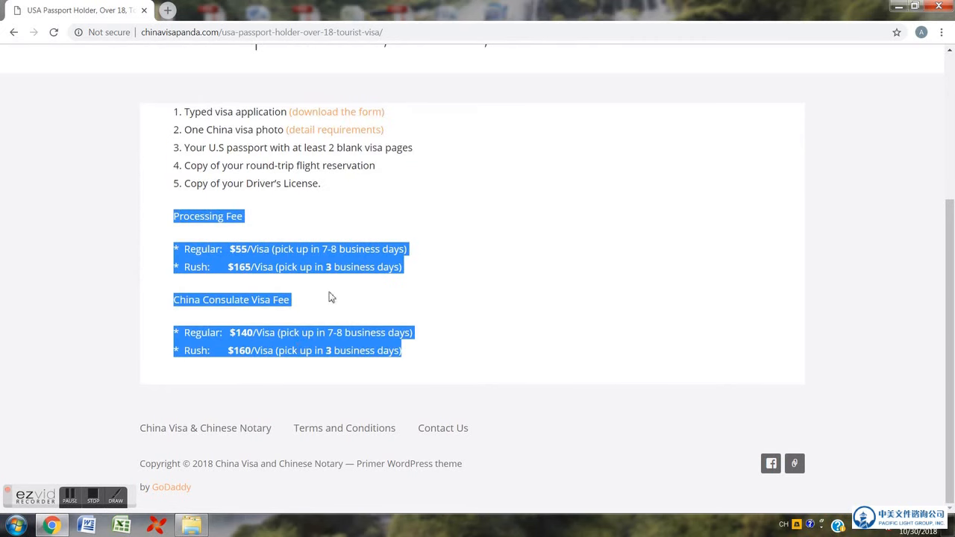
{"action": "scroll", "coordinate": [307, 311], "scroll_direction": "up", "scroll_amount": 2}
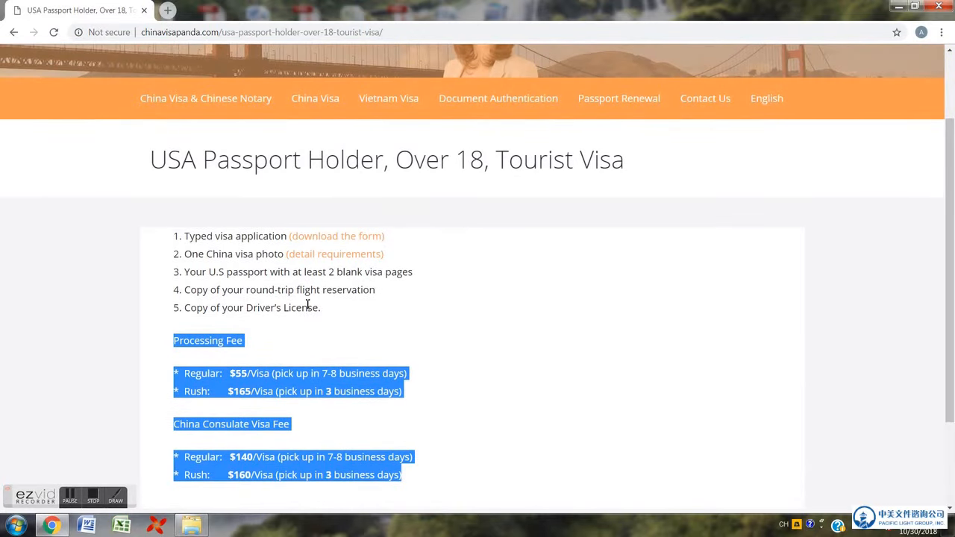
{"action": "left_click", "coordinate": [726, 111]}
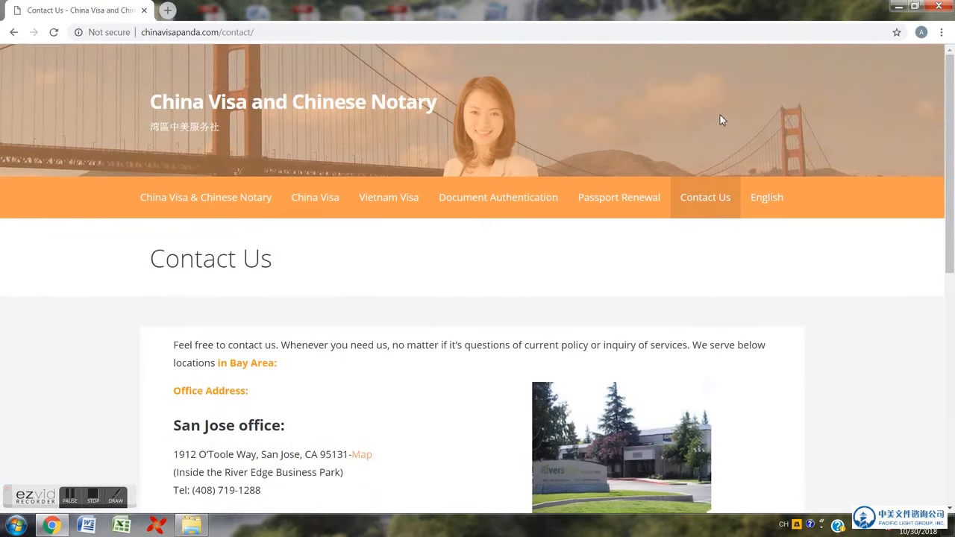
- Highlight the San Jose office phone number, office hours and the contact e-mail address
{"action": "scroll", "coordinate": [356, 416], "scroll_direction": "down", "scroll_amount": 3}
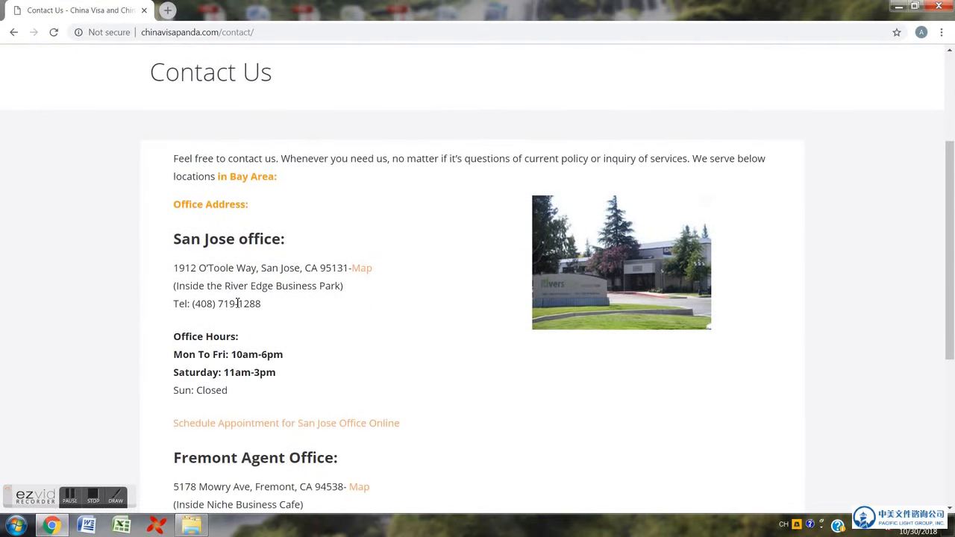
{"action": "left_click_drag", "start_coordinate": [271, 310], "coordinate": [195, 308]}
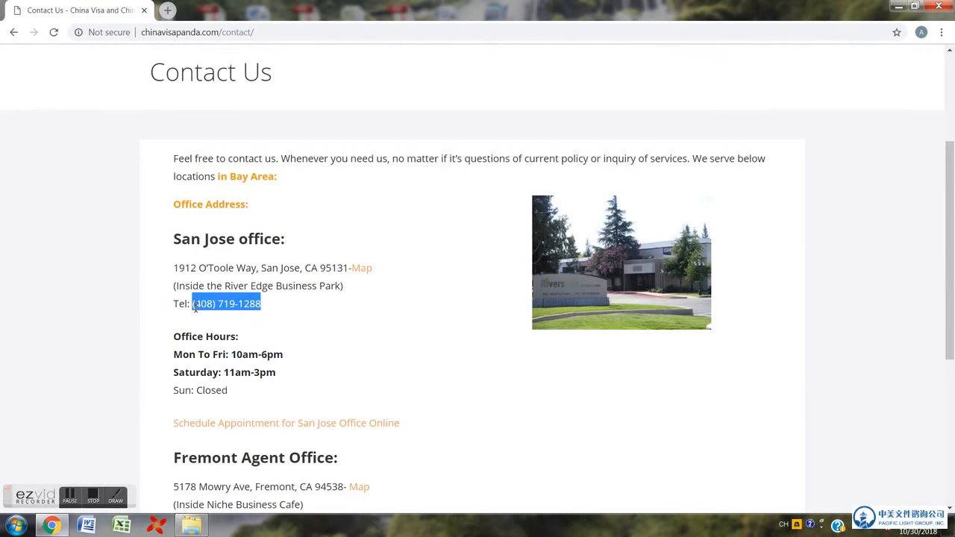
{"action": "left_click_drag", "start_coordinate": [232, 398], "coordinate": [176, 338]}
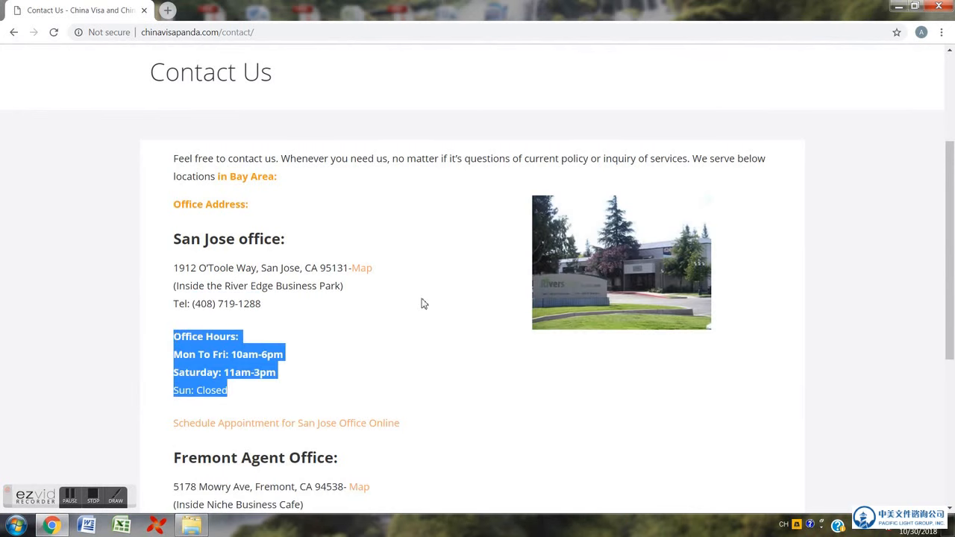
{"action": "scroll", "coordinate": [365, 335], "scroll_direction": "down", "scroll_amount": 2}
{"action": "scroll", "coordinate": [365, 334], "scroll_direction": "down", "scroll_amount": 2}
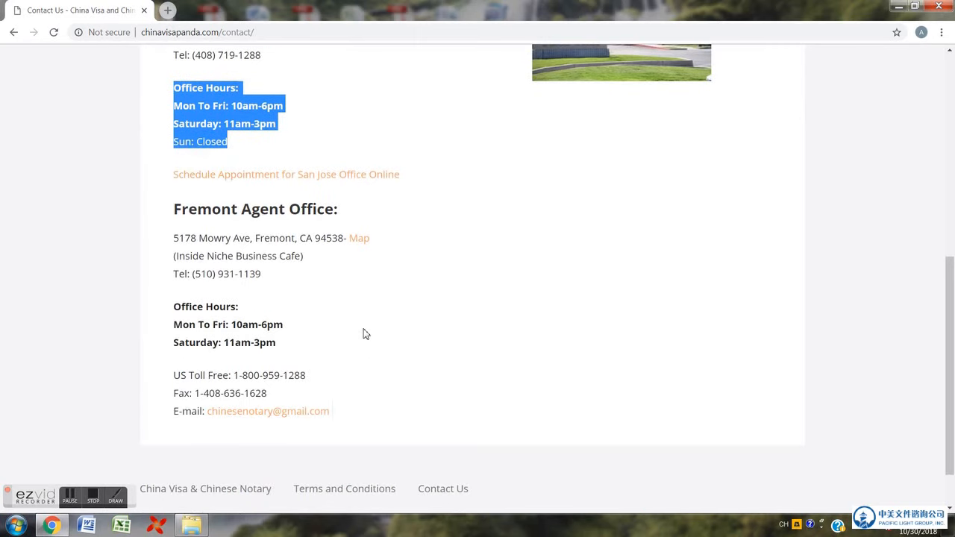
{"action": "left_click_drag", "start_coordinate": [351, 416], "coordinate": [207, 418]}
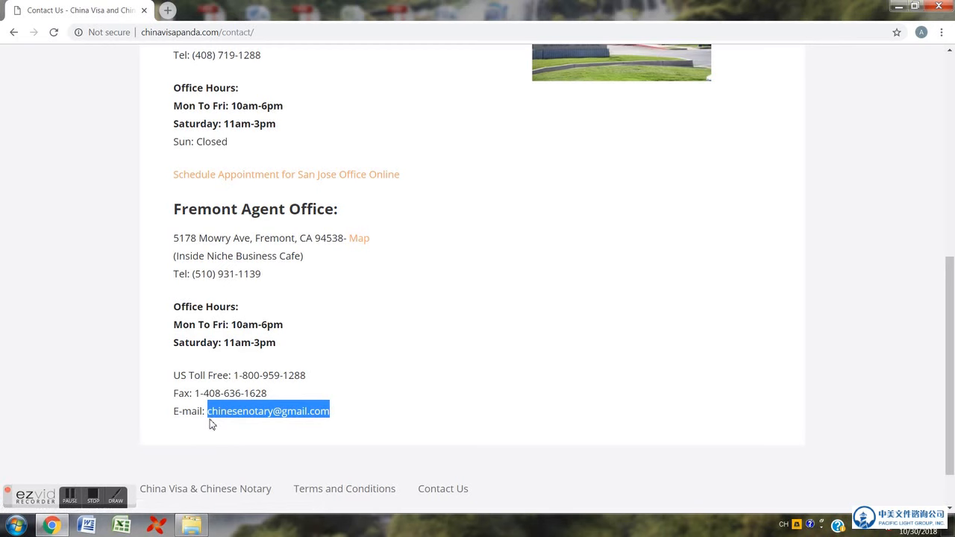
- Go to the China Visa page and view its questionnaire
{"action": "scroll", "coordinate": [211, 424], "scroll_direction": "up", "scroll_amount": 6}
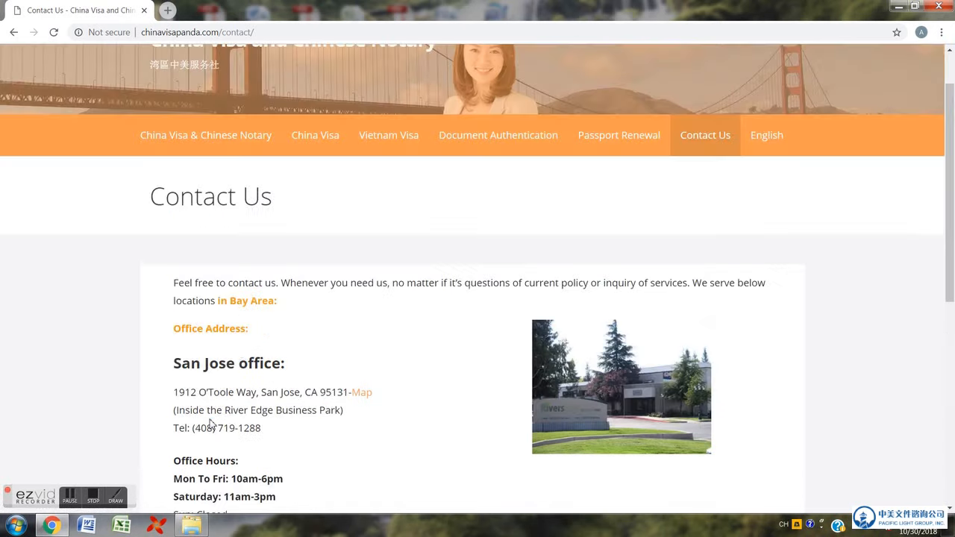
{"action": "left_click", "coordinate": [318, 135]}
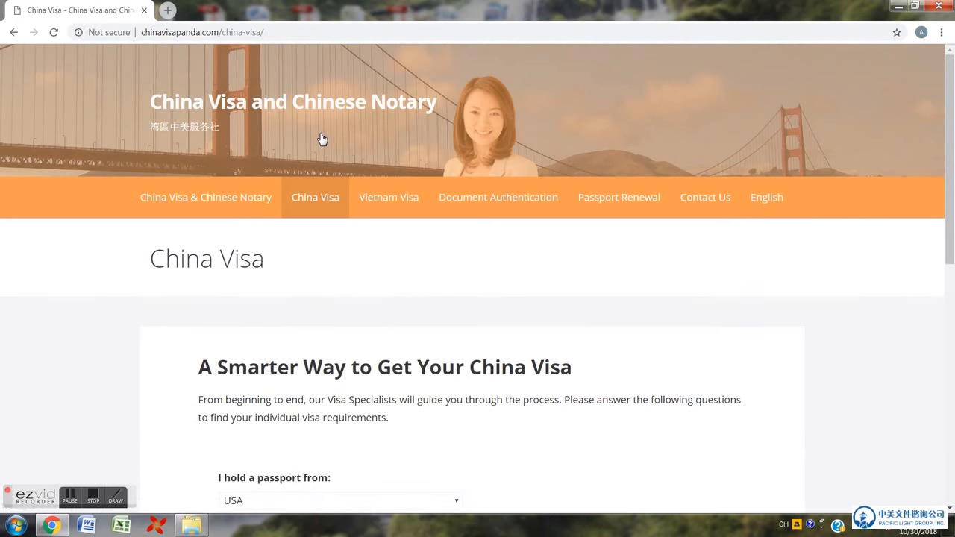
{"action": "scroll", "coordinate": [378, 308], "scroll_direction": "down", "scroll_amount": 2}
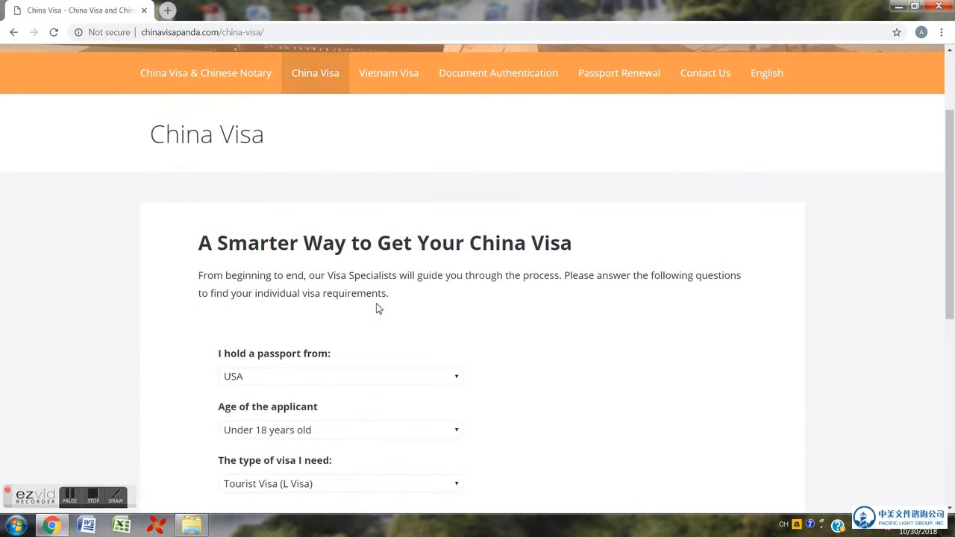